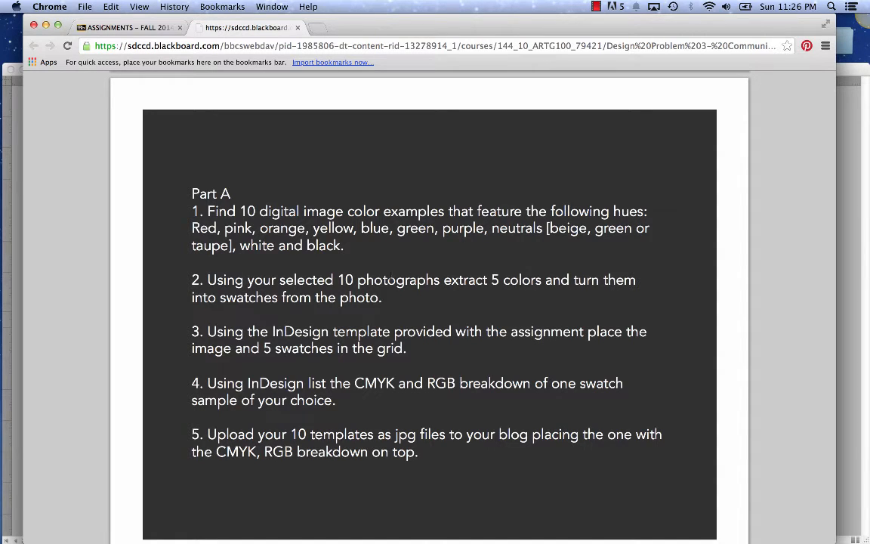
Read the Part A assignment instructions and switch to InDesign to view the ColorStudies template.
scroll(450, 249, "up", 2)
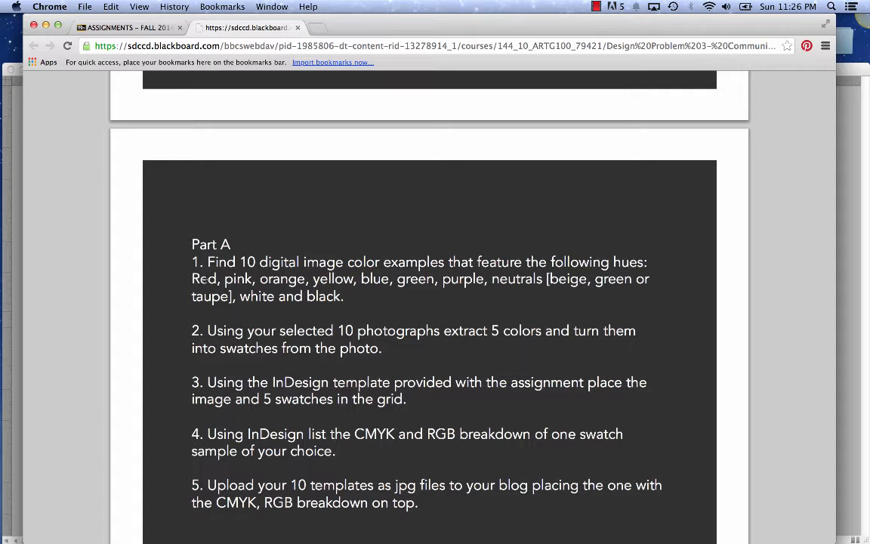
scroll(204, 278, "down", 3)
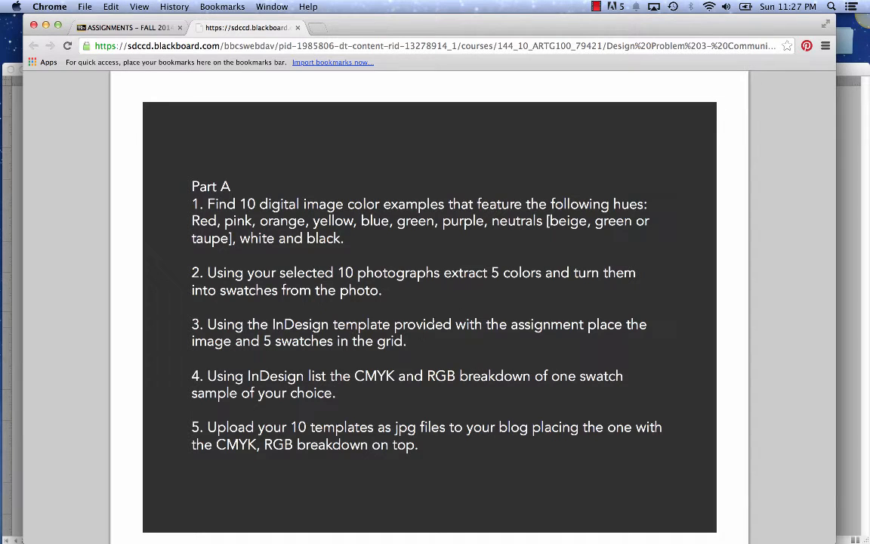
key("super+Tab")
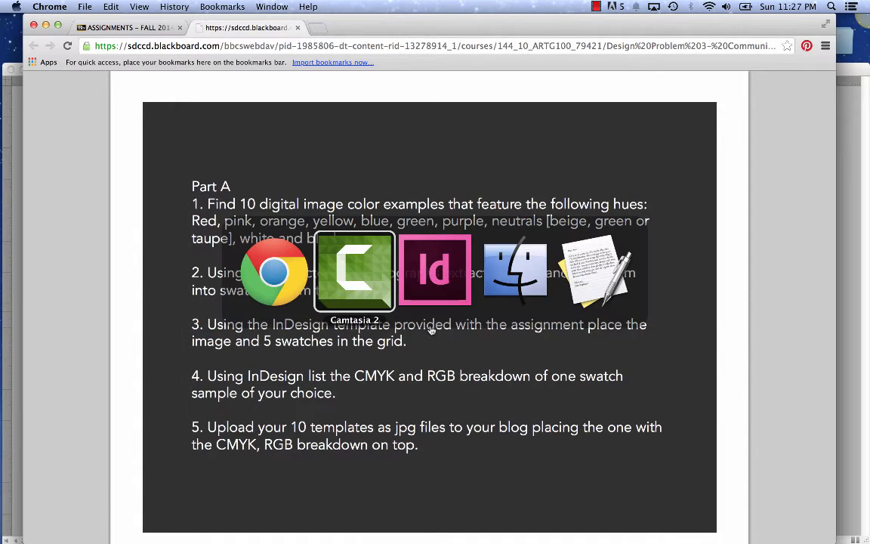
key("super+Tab")
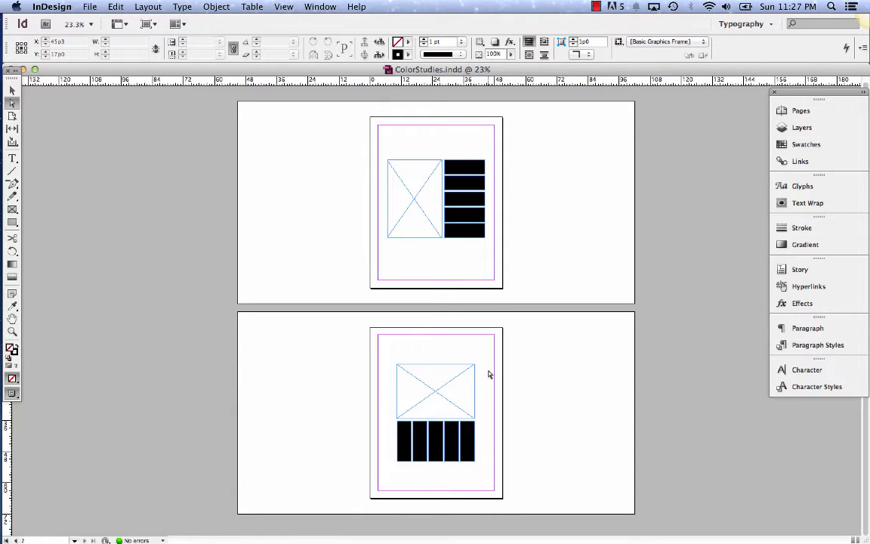
Switch back to Chrome and examine the example photos with color swatches in the pages following Part A.
key("super+Tab")
scroll(488, 375, "down", 10)
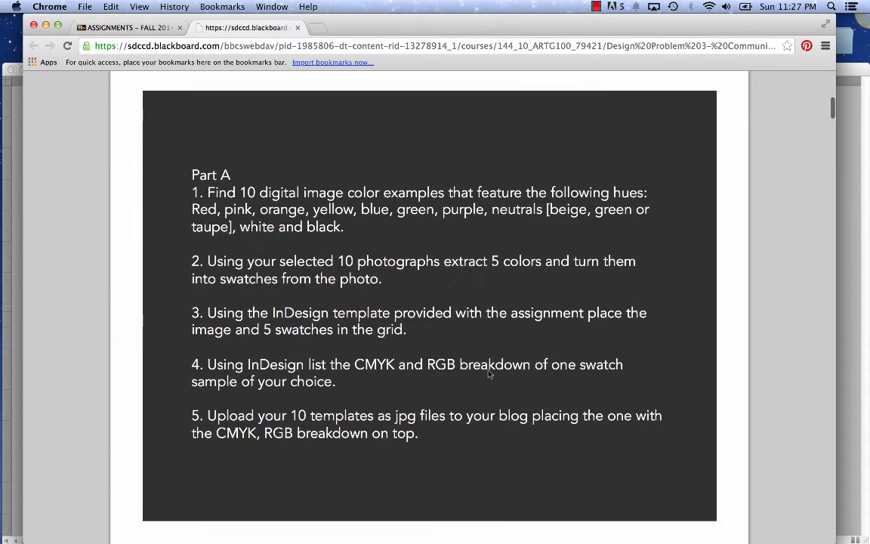
scroll(488, 374, "down", 2)
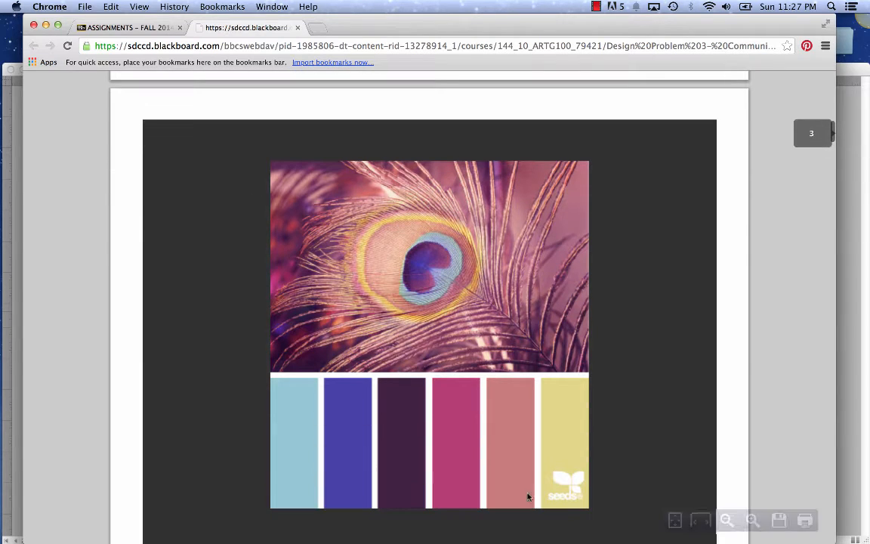
scroll(550, 432, "down", 2)
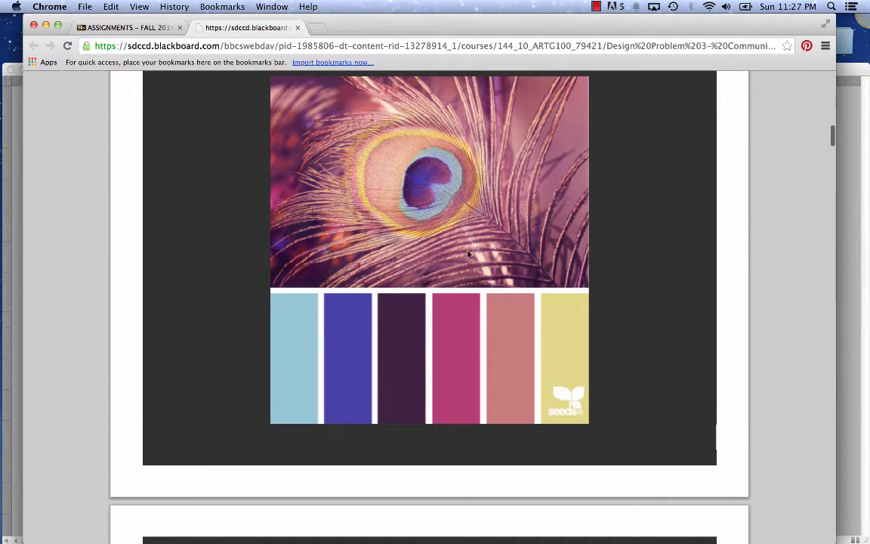
scroll(299, 379, "down", 1)
scroll(298, 379, "down", 10)
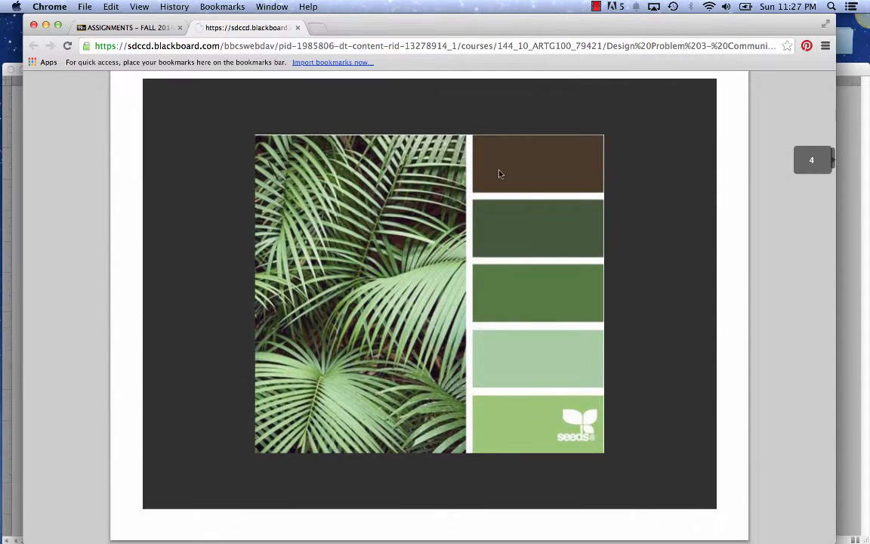
scroll(474, 369, "down", 10)
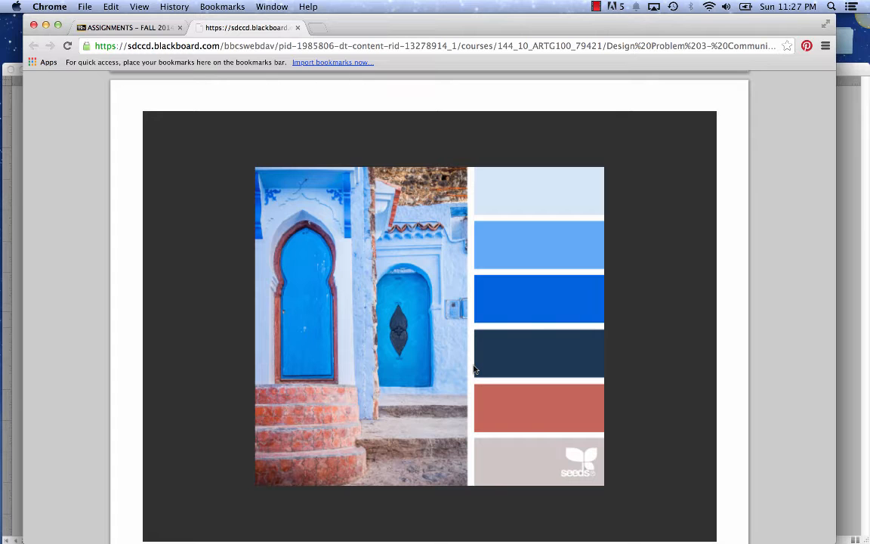
scroll(474, 370, "up", 10)
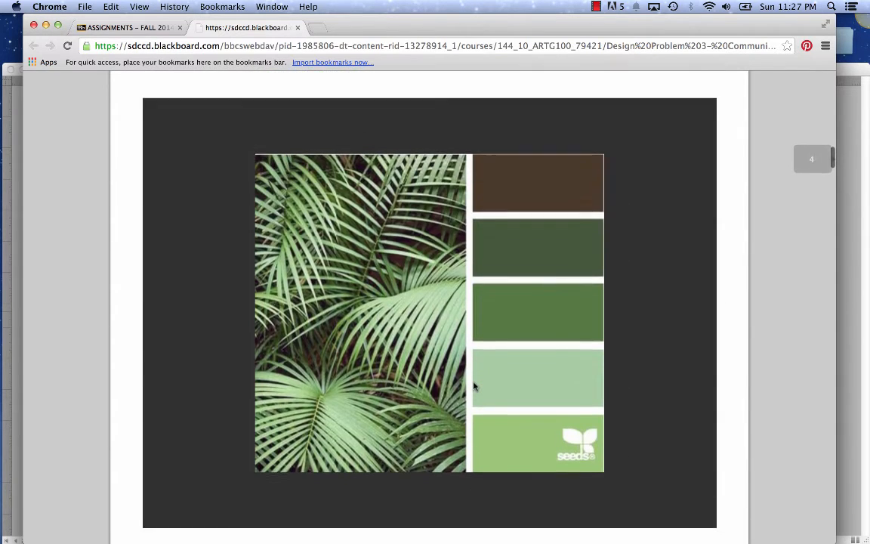
Switch to InDesign and display the document's page list at a wider size.
key("super+Tab")
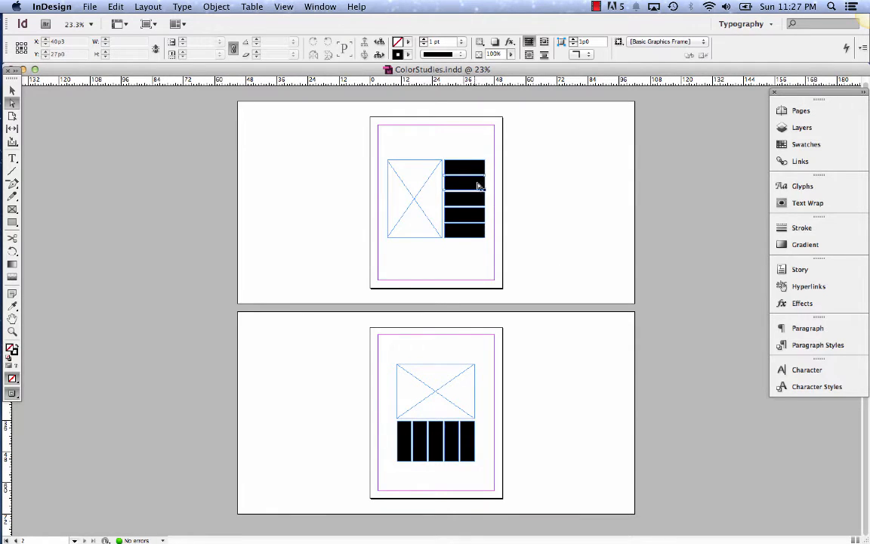
left_click(427, 169)
left_click(785, 112)
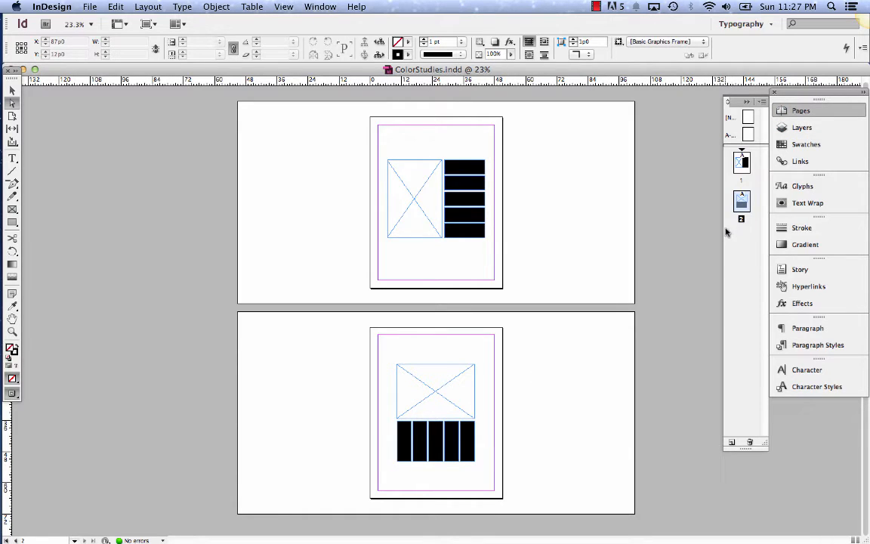
left_click_drag(723, 231, 668, 246)
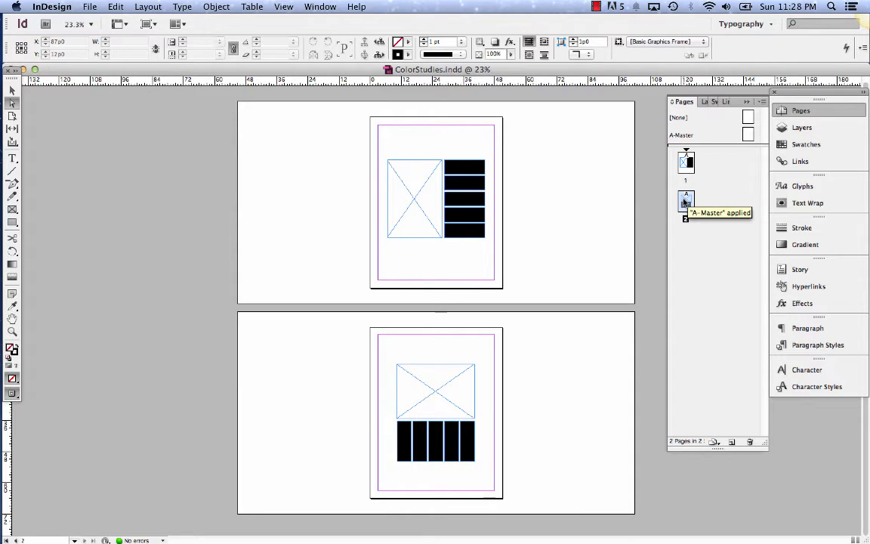
Try duplicating page 2 to add another template page, and undo the page changes.
left_click_drag(685, 202, 732, 442)
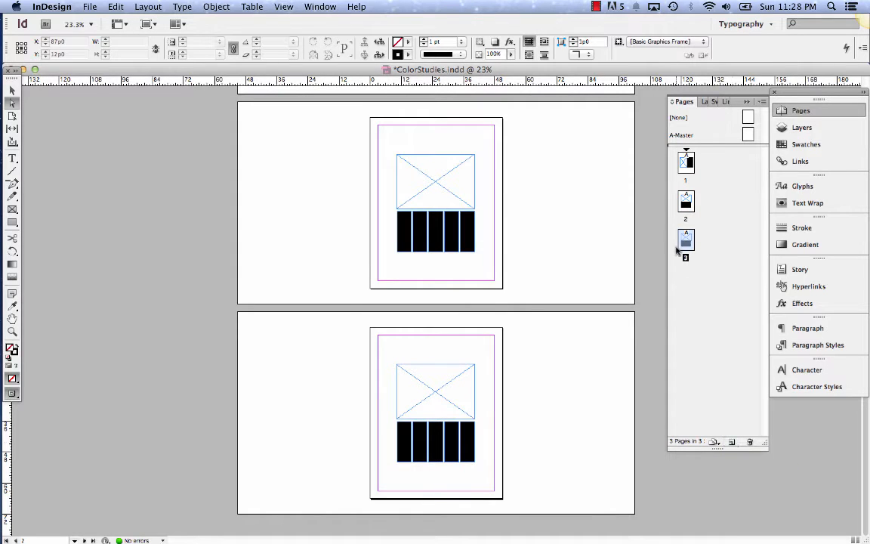
left_click(689, 165)
right_click(690, 167)
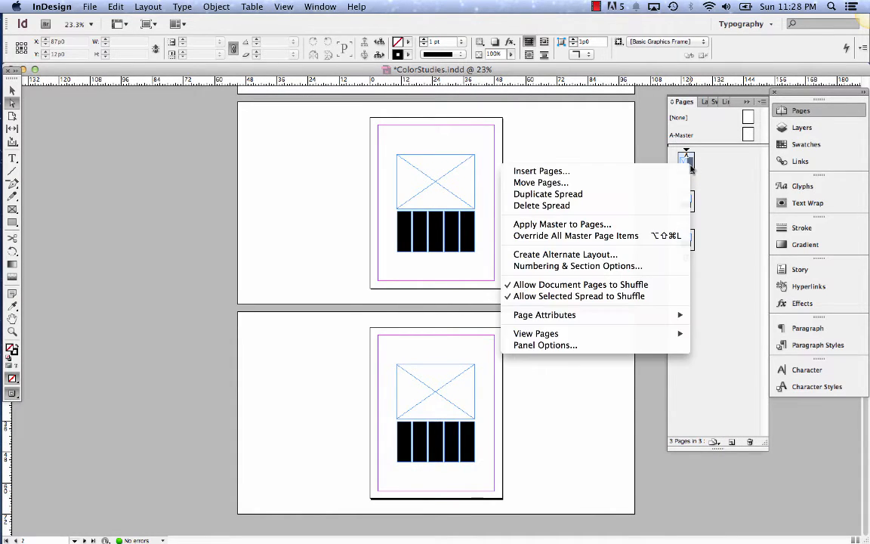
left_click(654, 200)
key("super+z")
key("super+z")
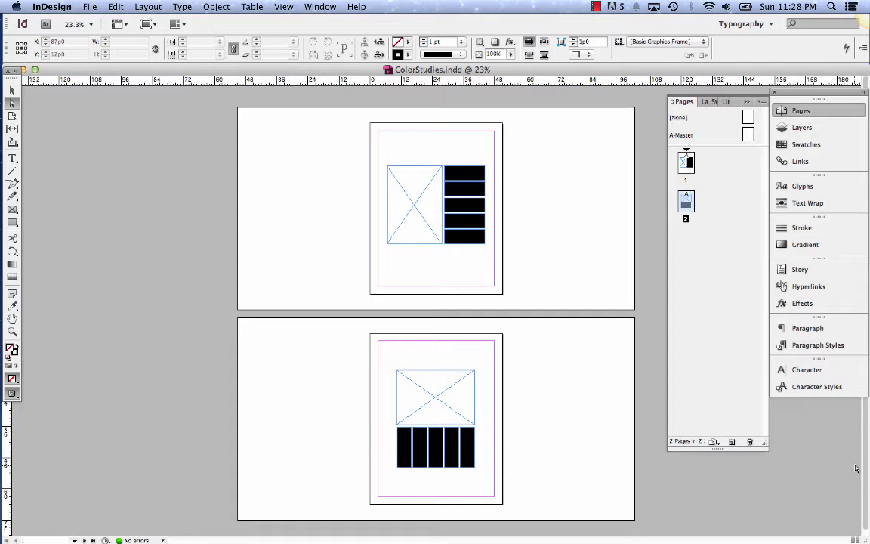
Narrow the document window to expose the desktop files, and place color.jpg in the image frame on page 1.
left_click(89, 6)
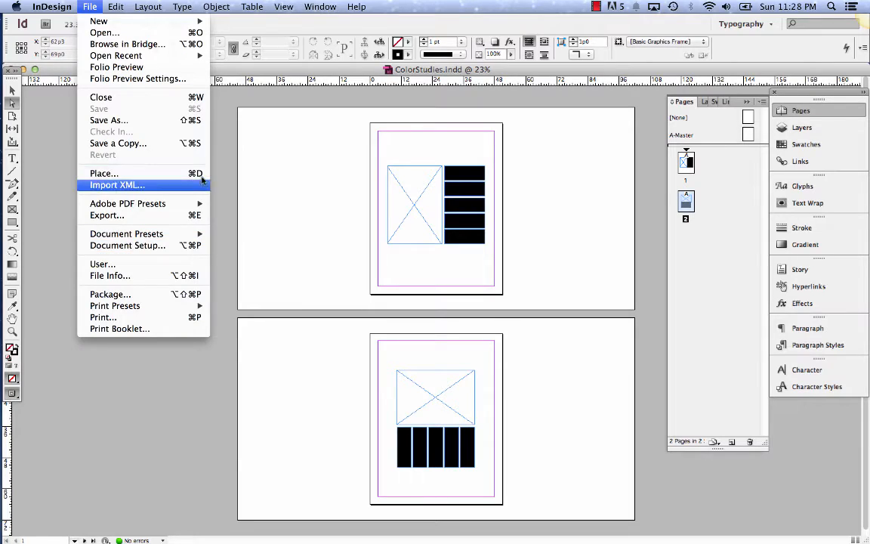
left_click(505, 313)
mouse_move(868, 542)
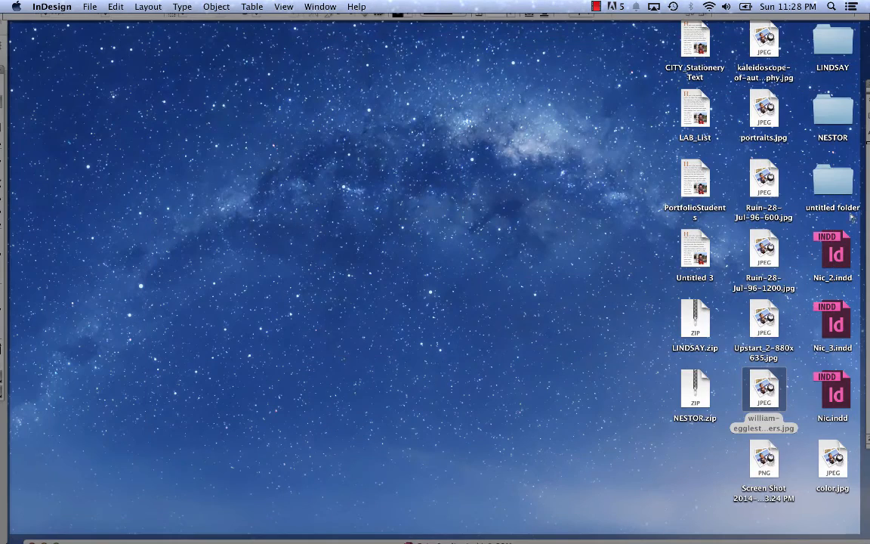
mouse_move(869, 1)
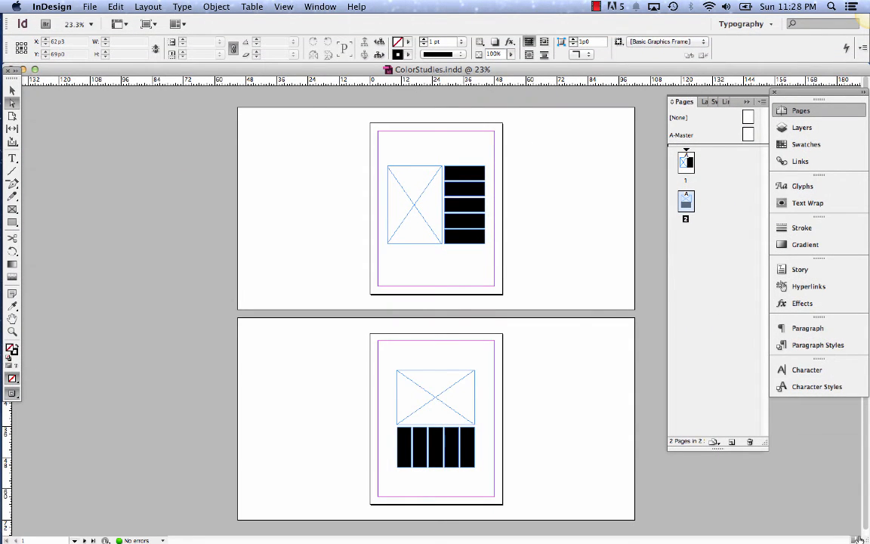
left_click_drag(862, 536, 758, 535)
left_click_drag(840, 474, 491, 203)
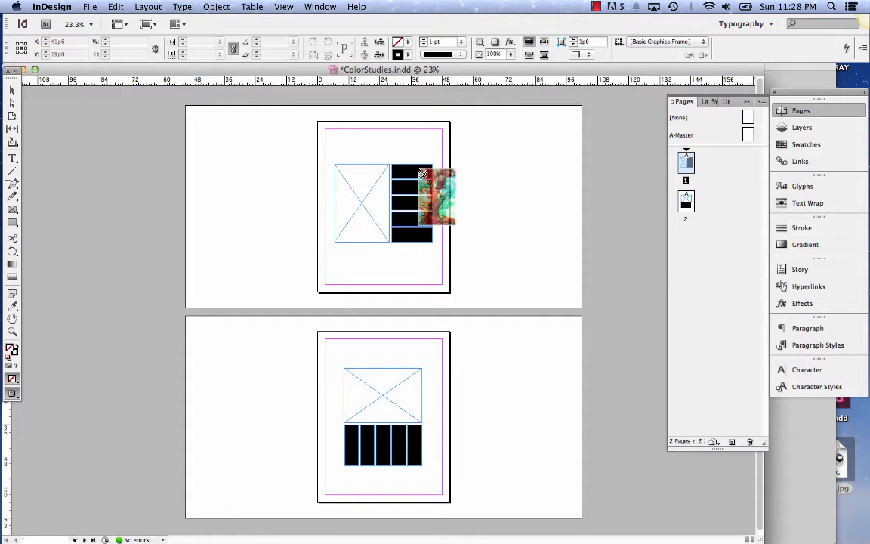
left_click(346, 172)
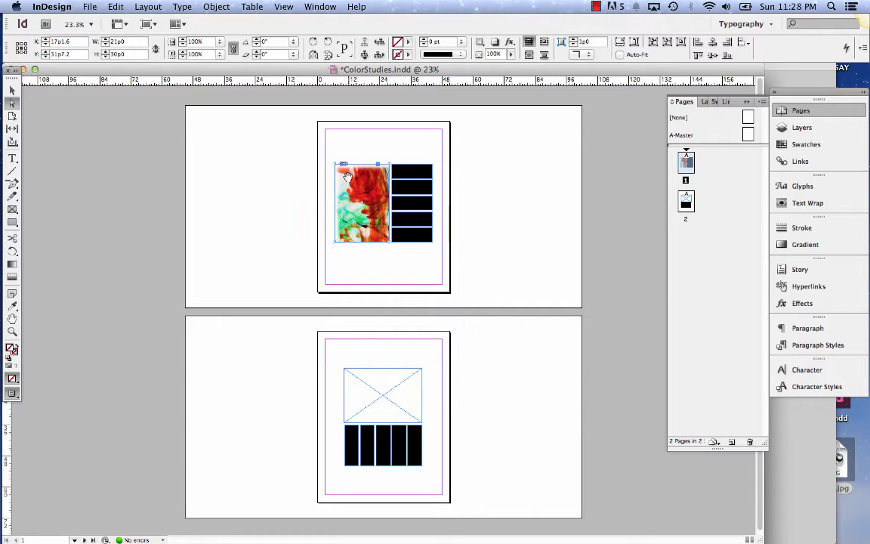
Scale the image inside page 1's frame proportionally to about 46% so that it fits the frame.
left_click(346, 176)
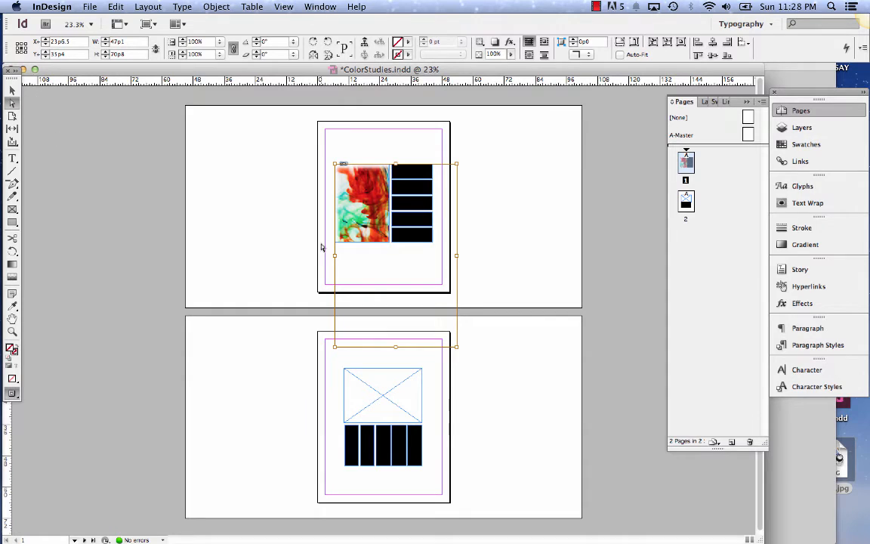
left_click_drag(456, 346, 369, 216)
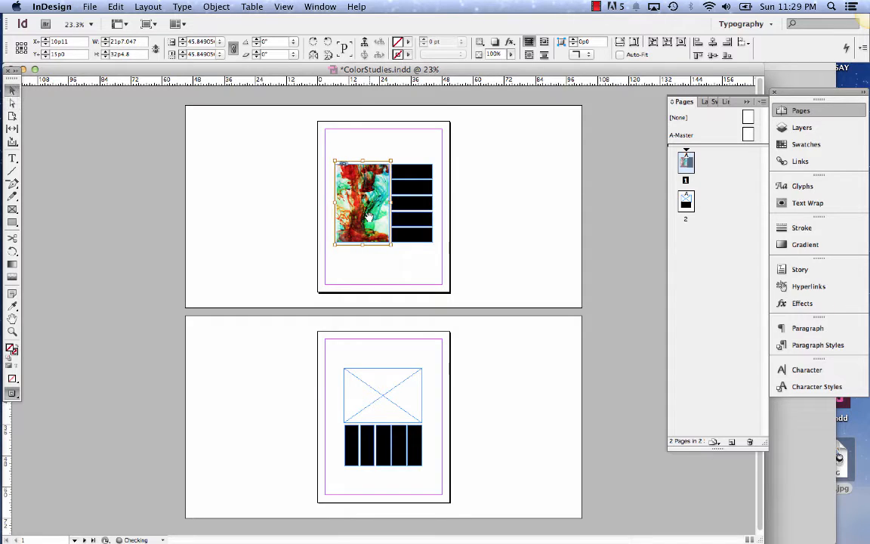
left_click(244, 201)
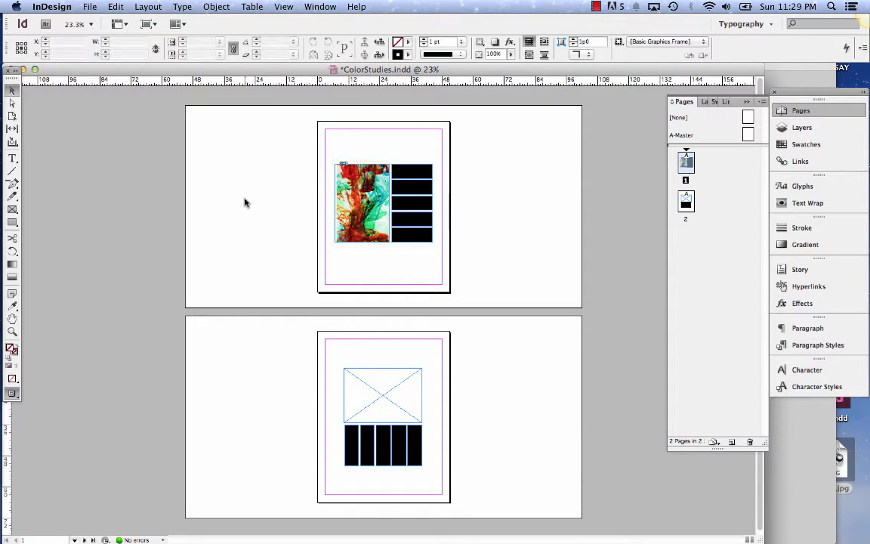
Review the Fitting options available for the image frame on page 1.
left_click(340, 202)
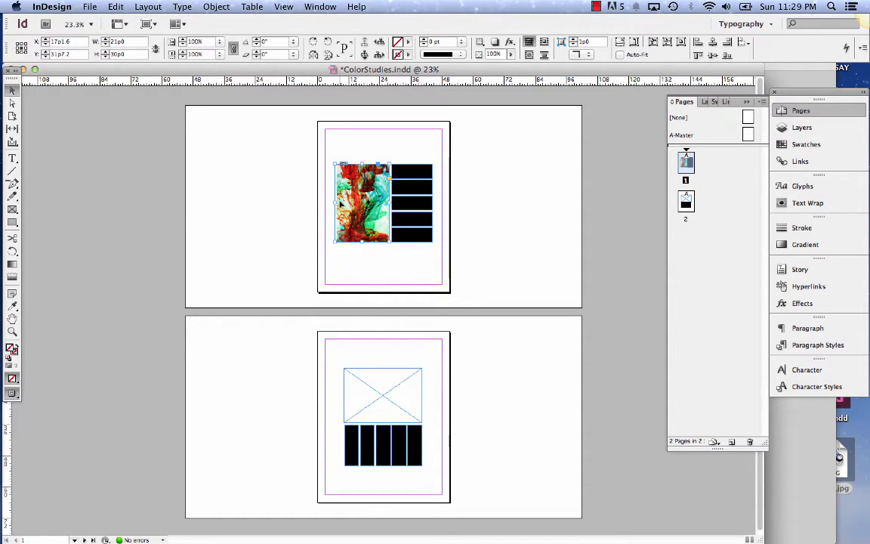
right_click(341, 204)
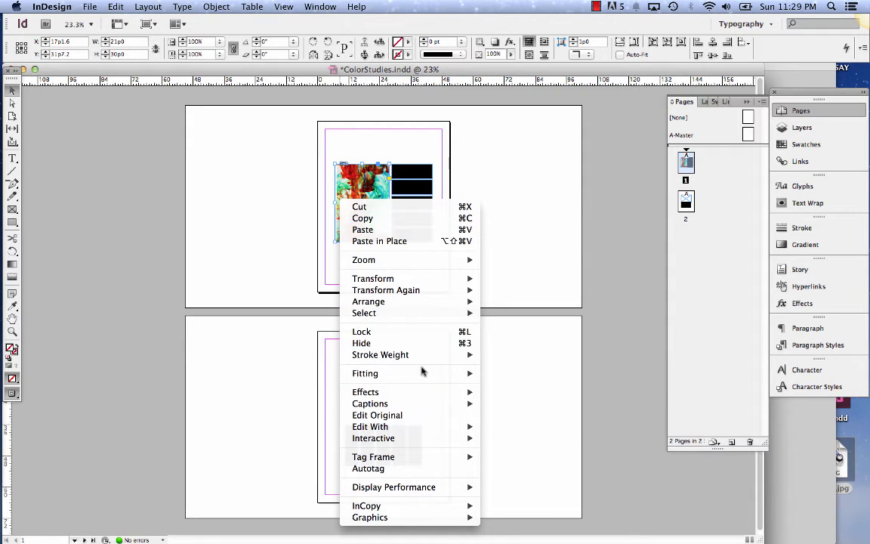
mouse_move(457, 373)
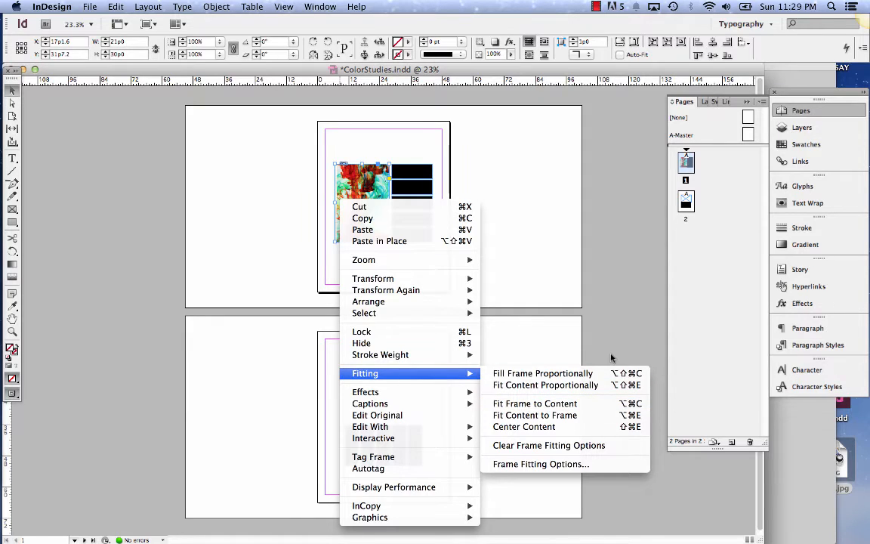
left_click(586, 229)
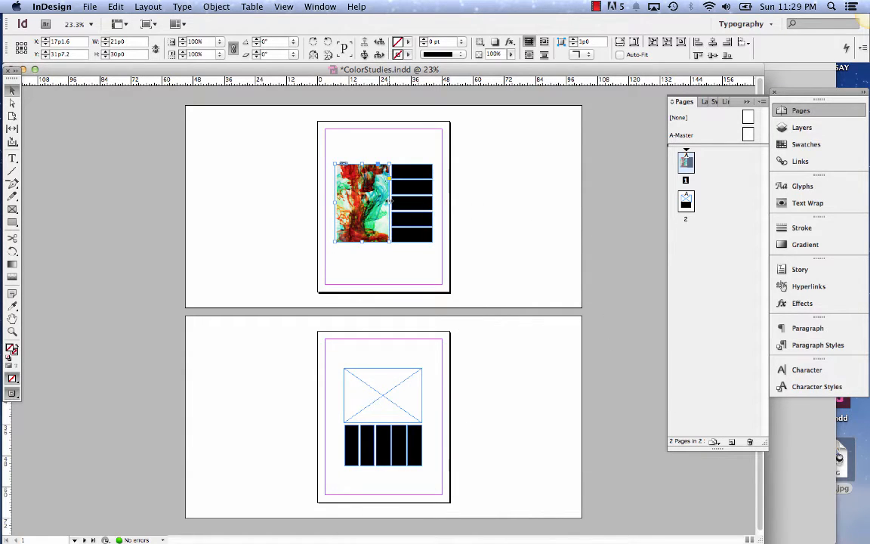
left_click(546, 299)
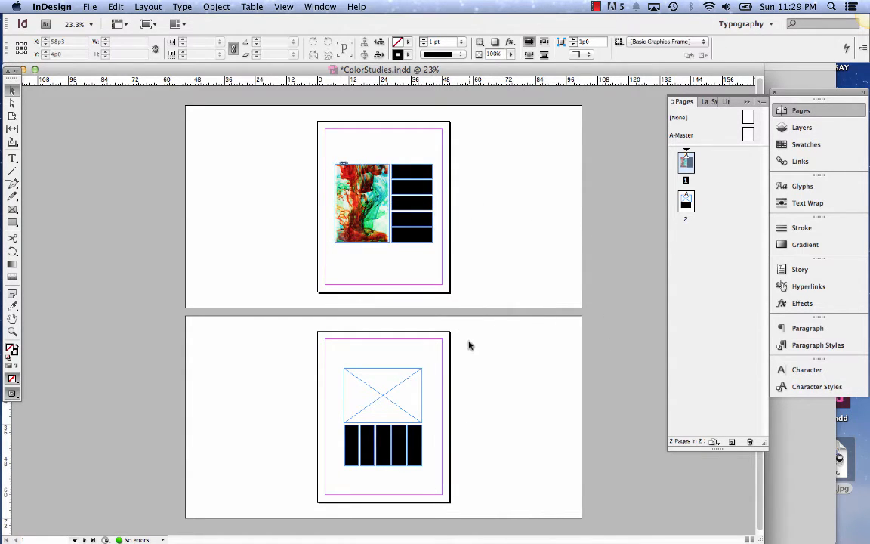
Preview the Desktop images and place william-eggleston-untitled-green-post-lights-troubled-waters.jpg in the image frame on page 2.
left_click(91, 6)
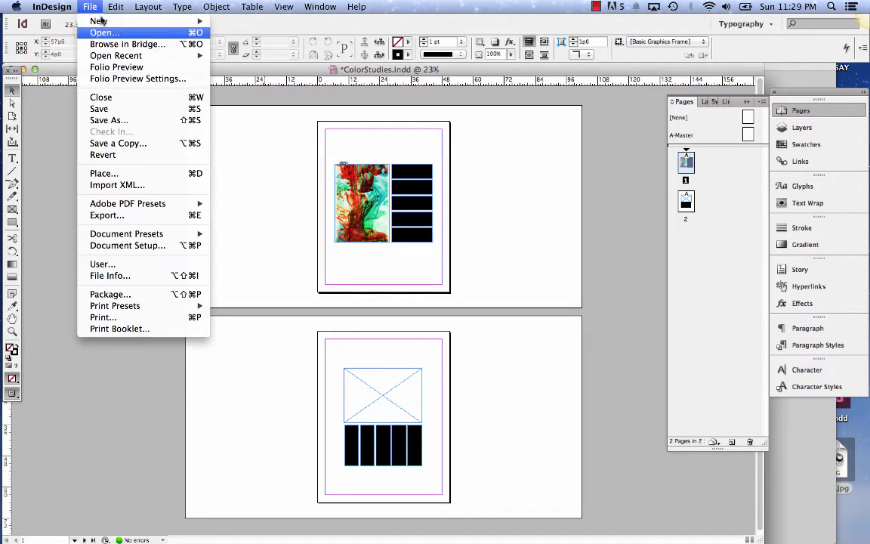
left_click(127, 175)
left_click(288, 95)
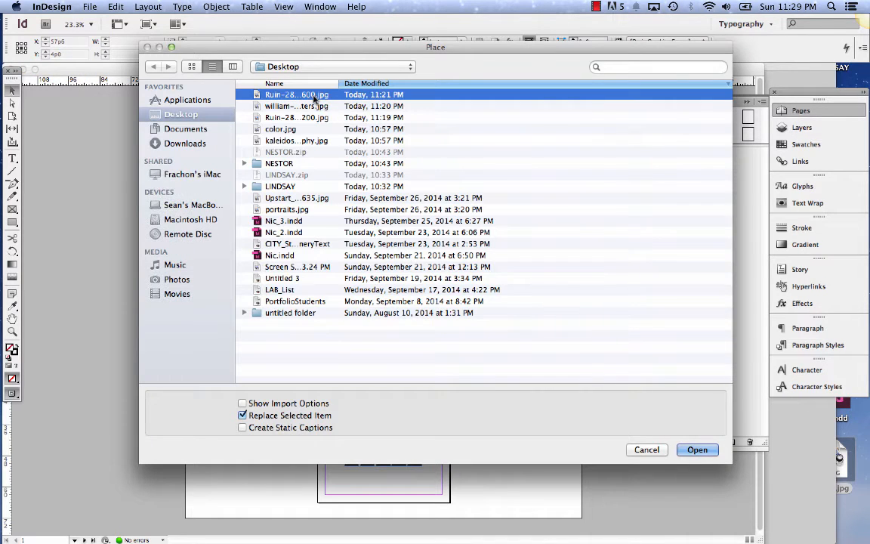
key("space")
key("Down")
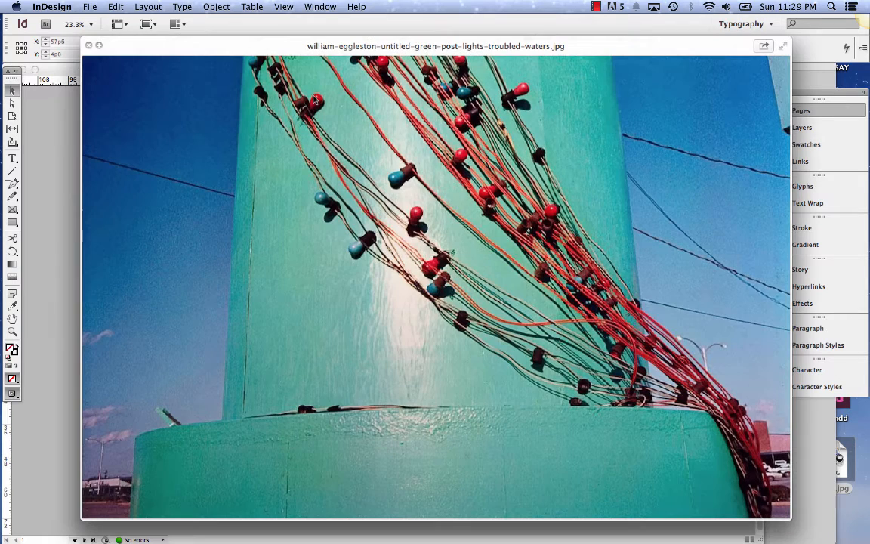
key("space")
key("Return")
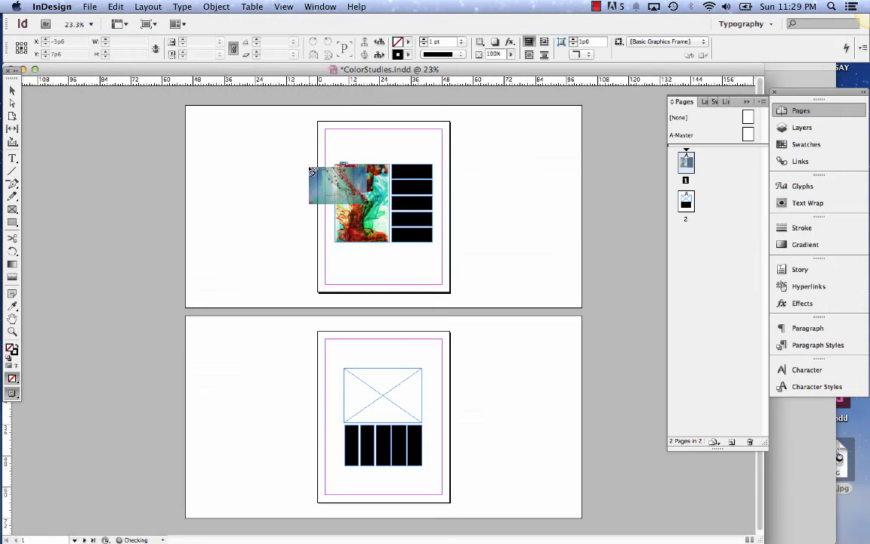
left_click(350, 384)
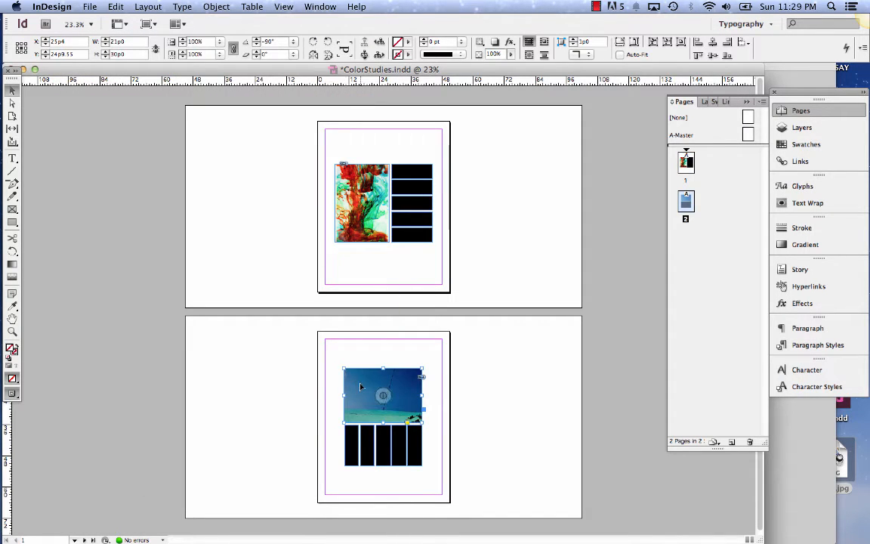
Select the photo inside page 2's image frame and shift it up so that the red light strings show.
left_click(386, 387)
left_click(388, 385)
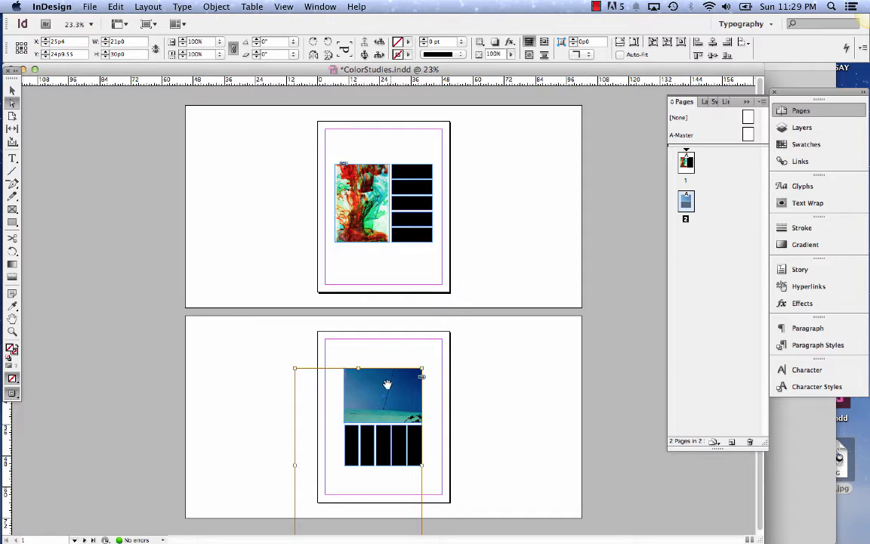
scroll(466, 338, "down", 1)
left_click_drag(381, 394, 396, 341)
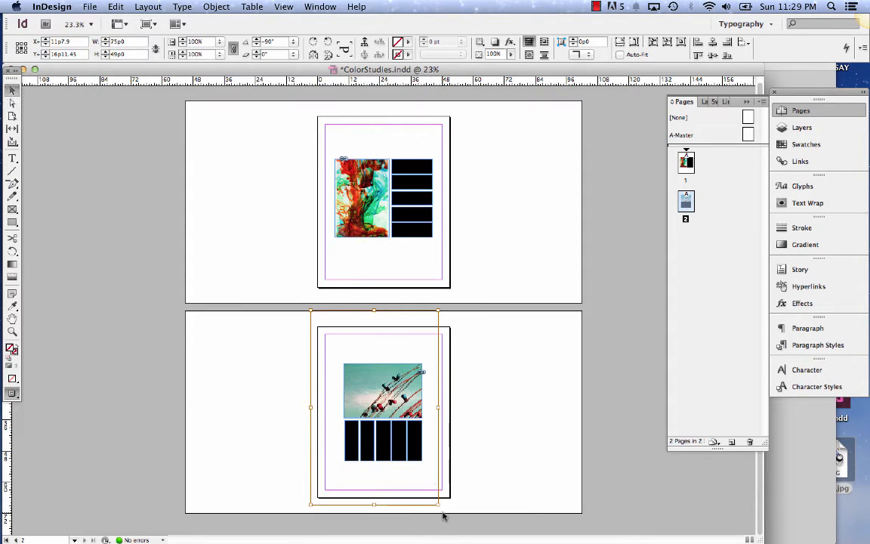
Rotate the photo inside page 2's frame to 0° and scale it down so the pillar and light strings fill the frame.
mouse_move(443, 513)
left_mouse_down()
mouse_move(488, 452)
mouse_move(459, 511)
left_mouse_up()
key("a")
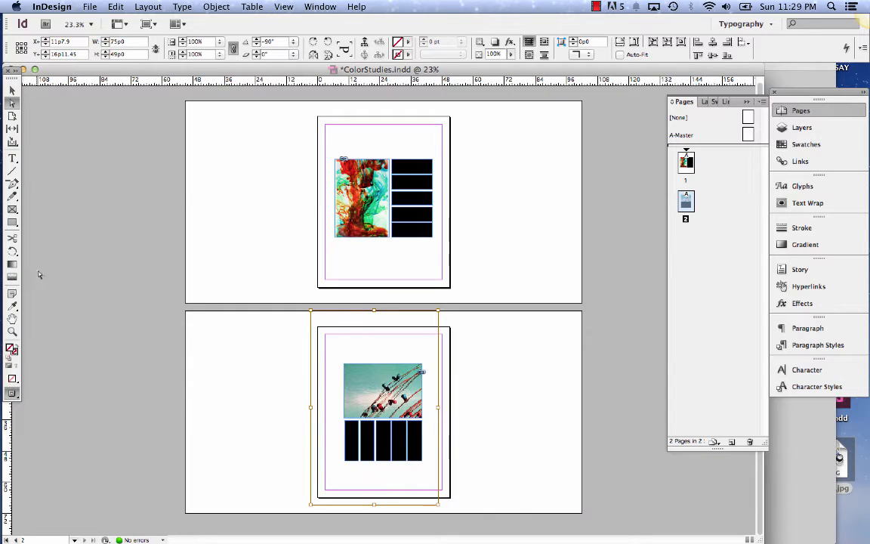
left_click(12, 251)
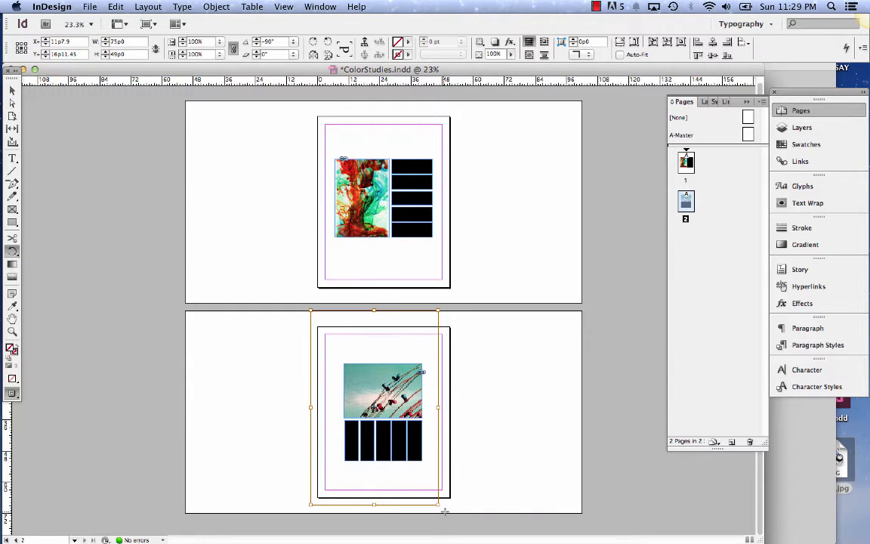
left_click_drag(400, 461, 486, 361)
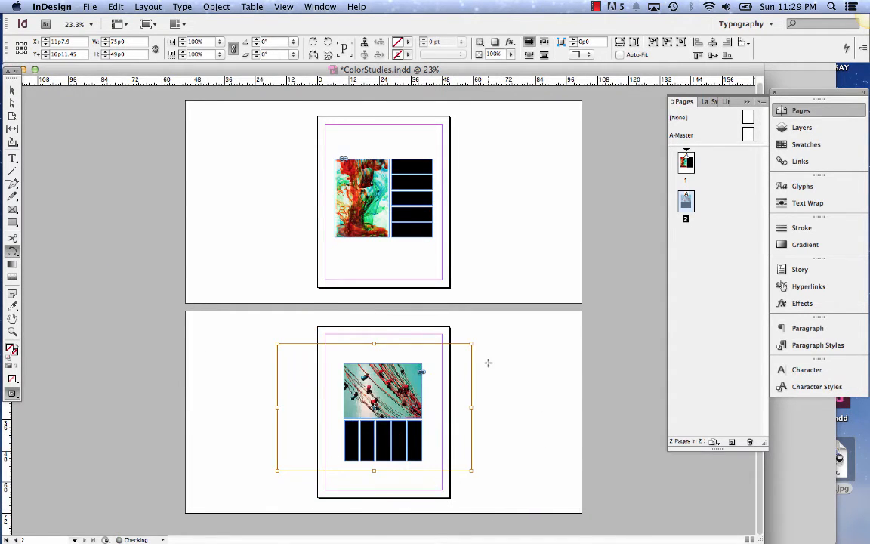
key("super+1")
key("v")
key("super+minus")
key("super+minus")
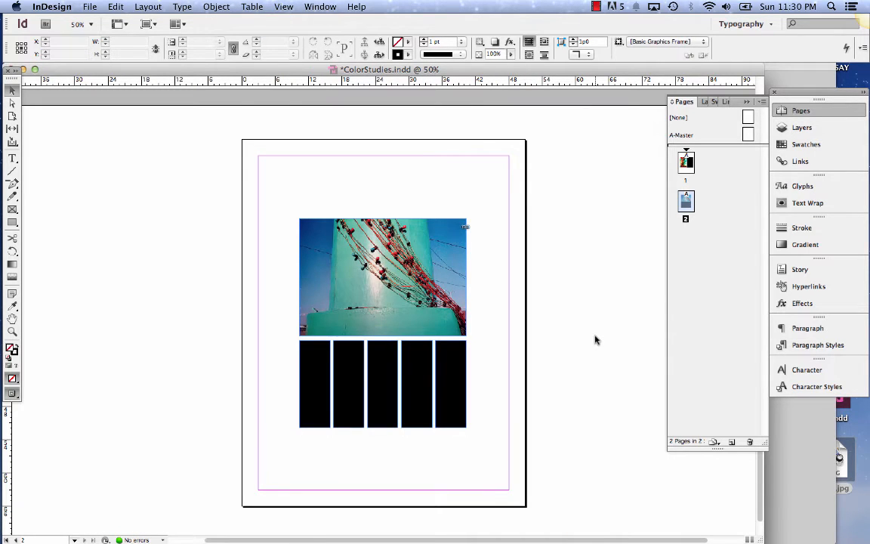
key("super+equal")
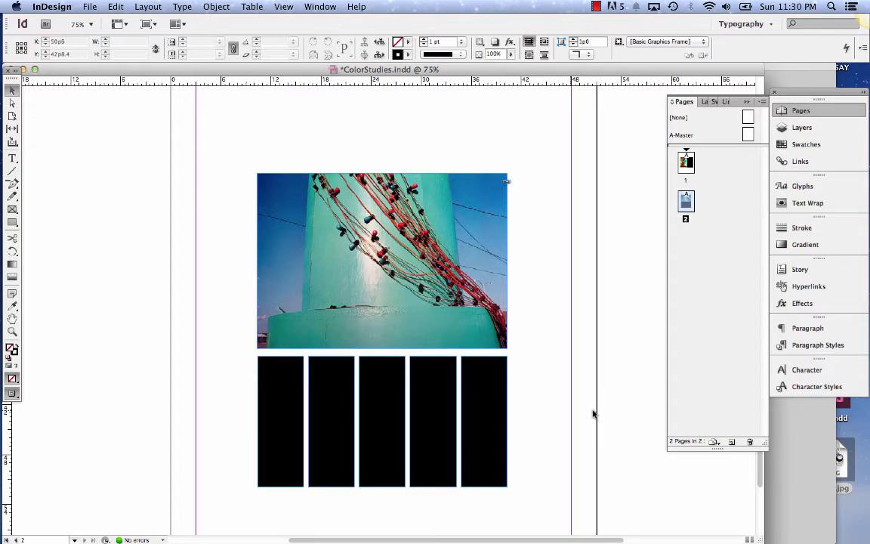
Sample the dark blue sky from the page 2 photo with the Eyedropper and fill the first swatch bar.
left_click(13, 306)
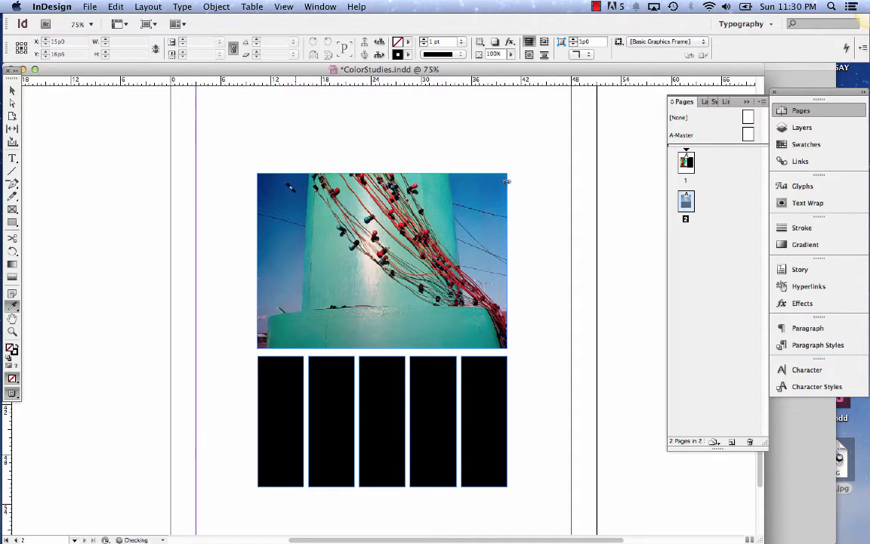
left_click(287, 186)
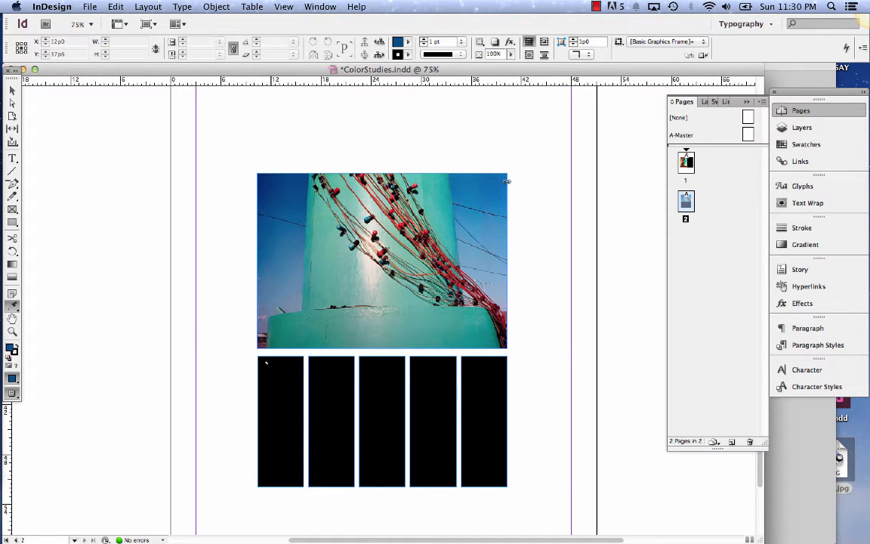
left_click(266, 362)
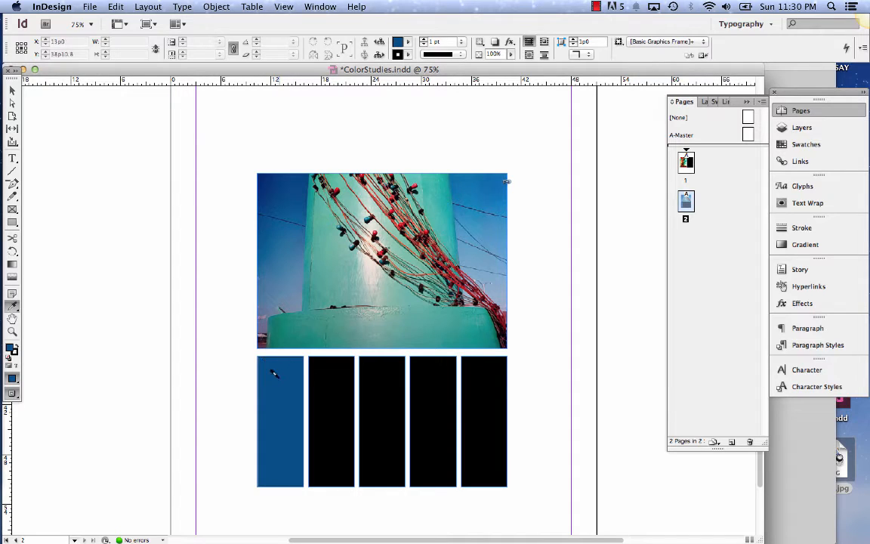
Fill the remaining four swatch bars with the same blue and undo those four fills.
left_click(316, 368)
left_click(369, 362)
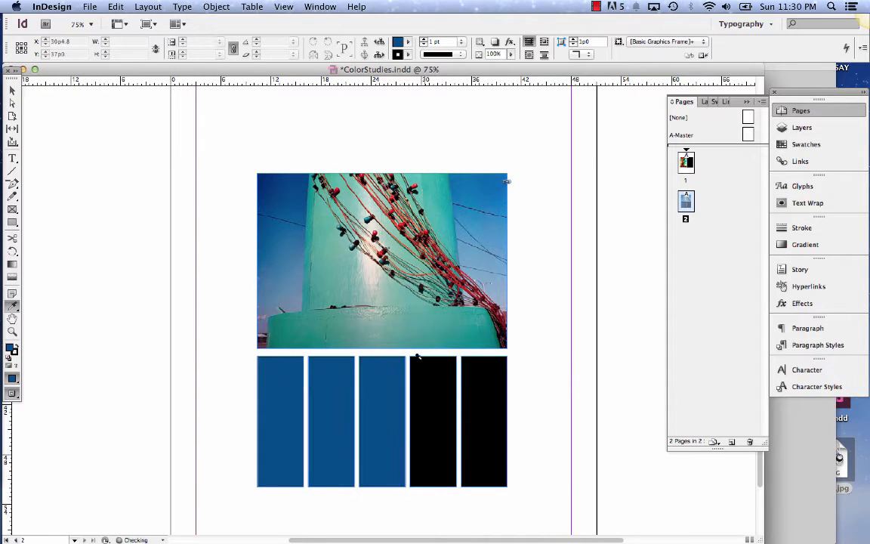
left_click(416, 358)
left_click(494, 379)
key("super+z")
key("super+z")
key("super+z")
key("super+z")
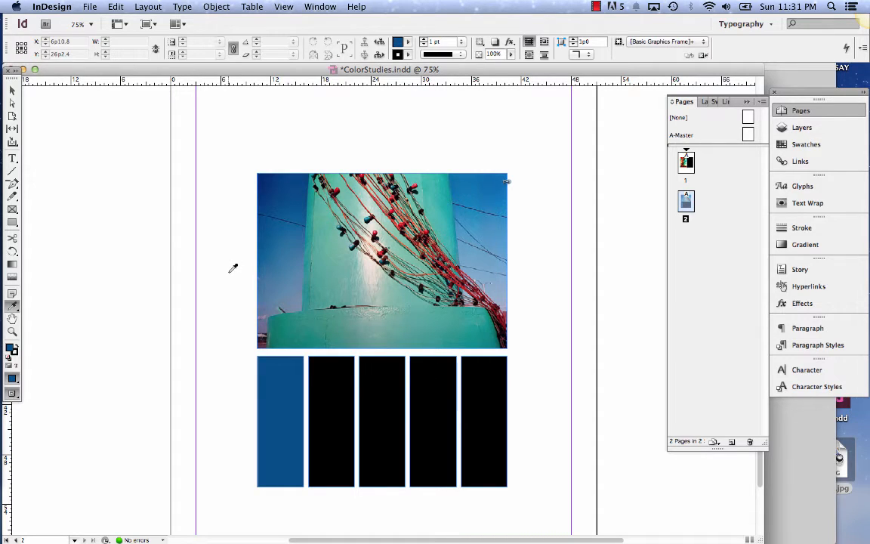
Try filling the second swatch bar with a teal sampled from the photo, and undo the fills of the first two bars.
left_click(269, 274)
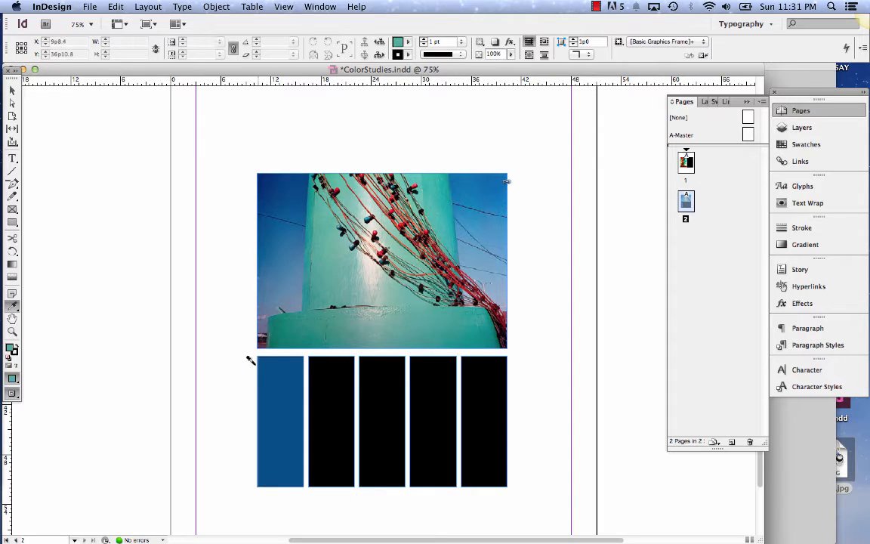
key("v")
left_click(338, 419)
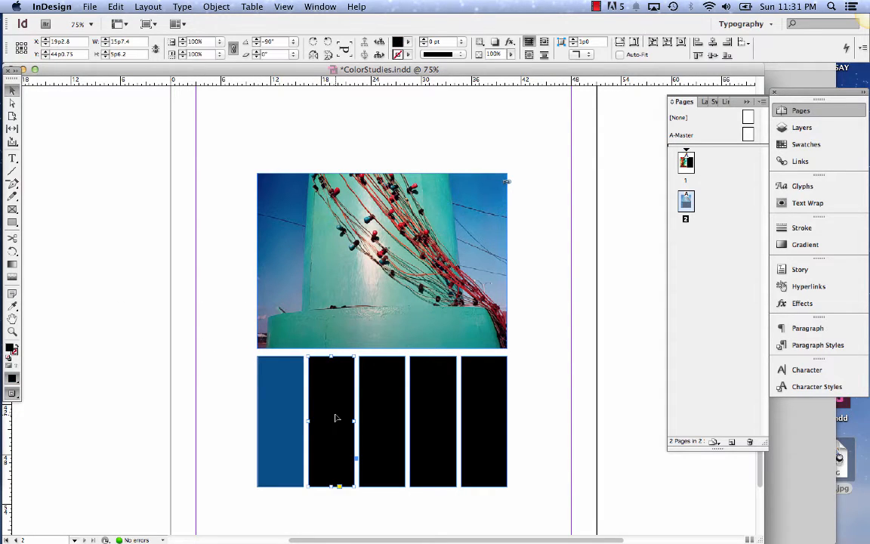
key("i")
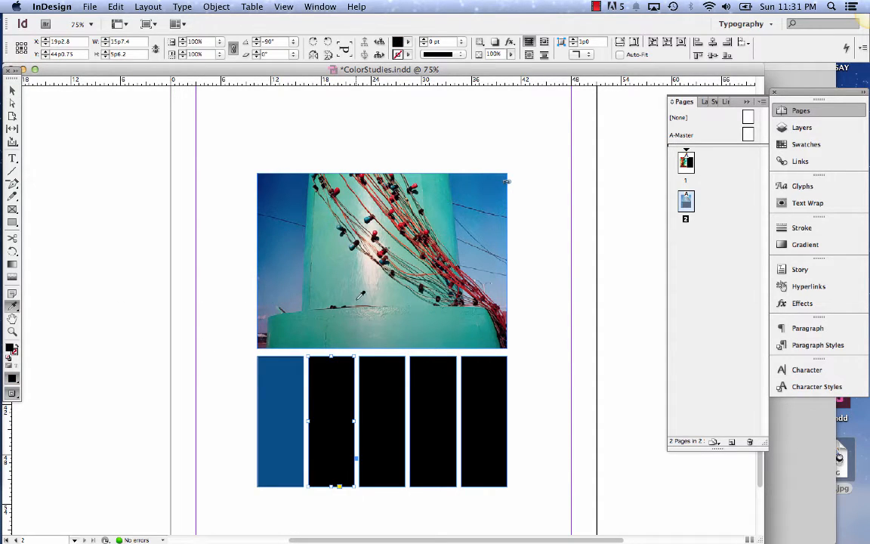
left_click(325, 266)
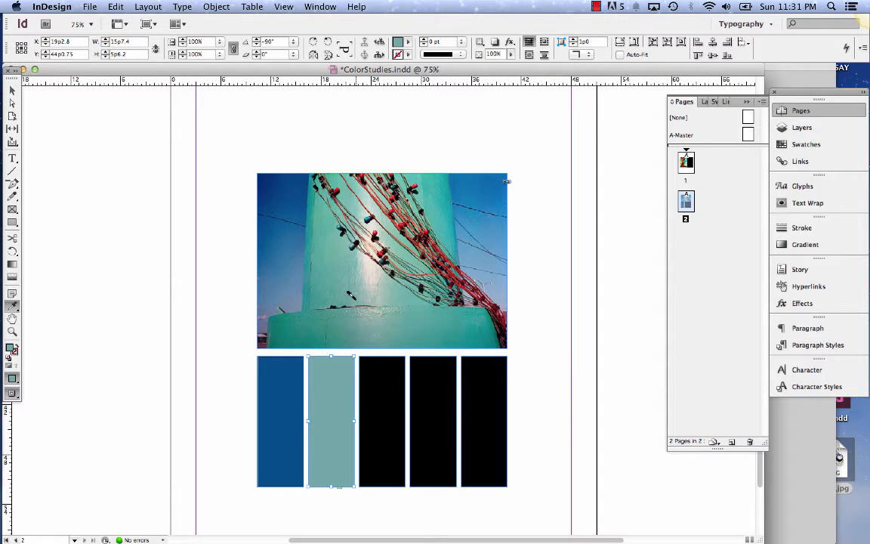
key("v")
key("super+z")
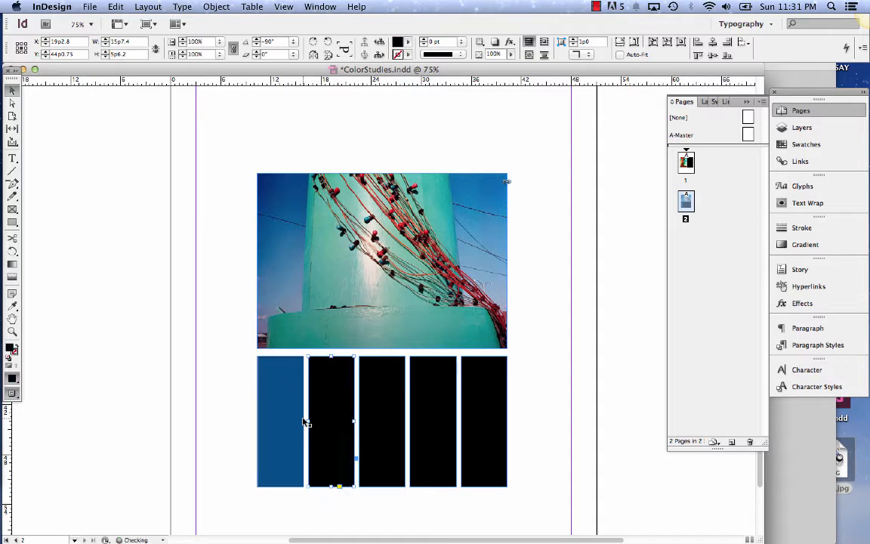
key("super+z")
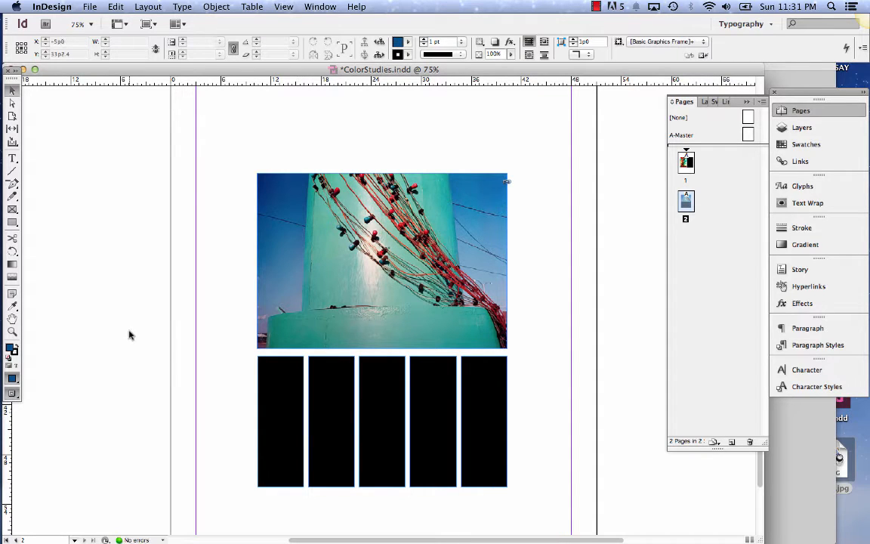
With the Eyedropper, fill the first swatch bar with the photo's dark blue and the second with its teal.
key("i")
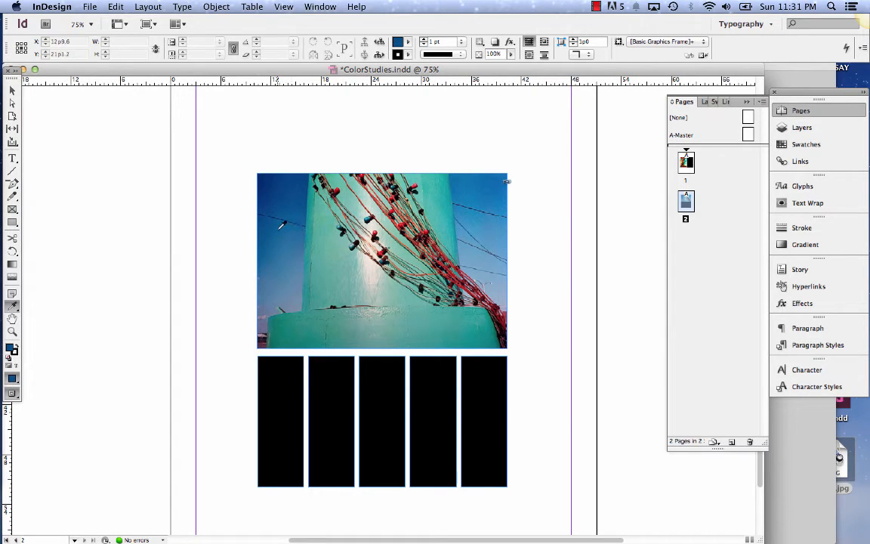
left_click(265, 373)
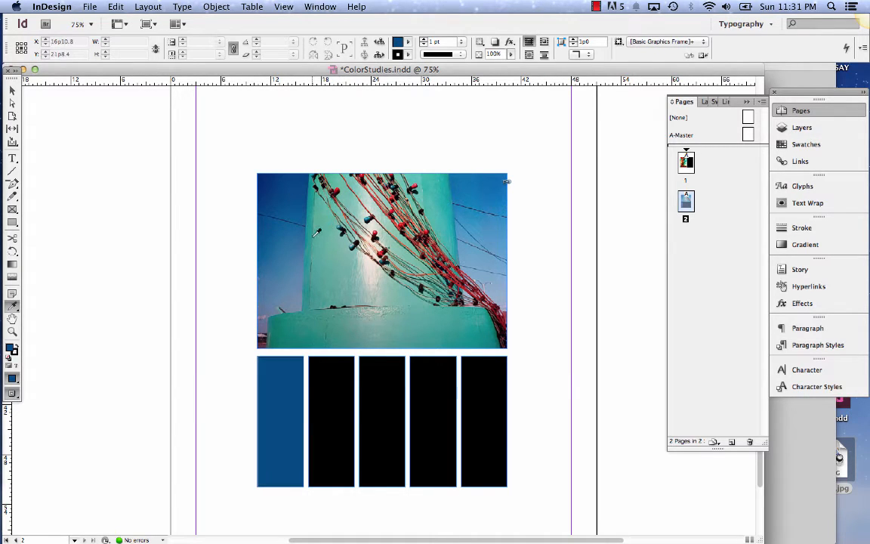
left_click(311, 239, "alt")
left_click(318, 432)
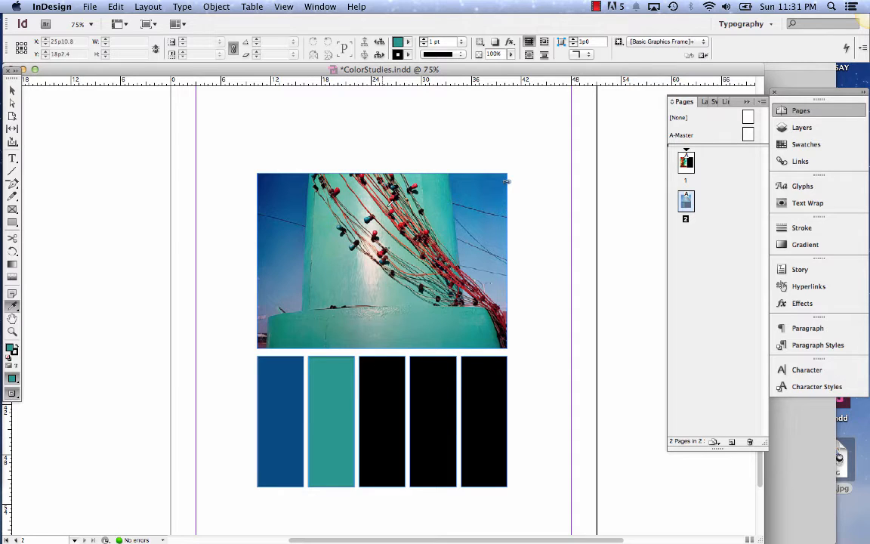
Fill the third swatch bar with an orange-red and the fourth with a deep red sampled from the photo's light strings.
left_click(339, 172, "alt")
left_click(370, 366)
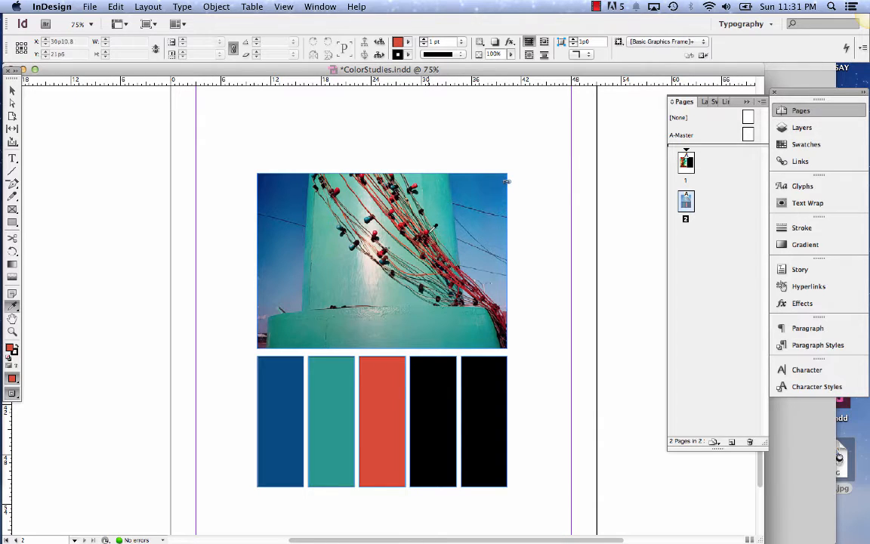
left_click(385, 208, "alt")
left_click(414, 382)
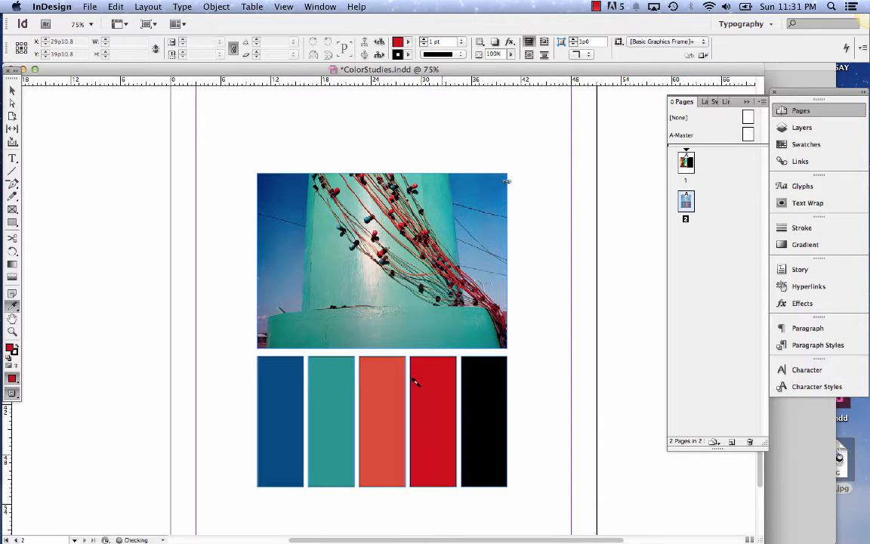
Fill the fifth swatch bar with a pale grey, and replace it with a light blue sampled from the photo.
left_click(508, 181, "alt")
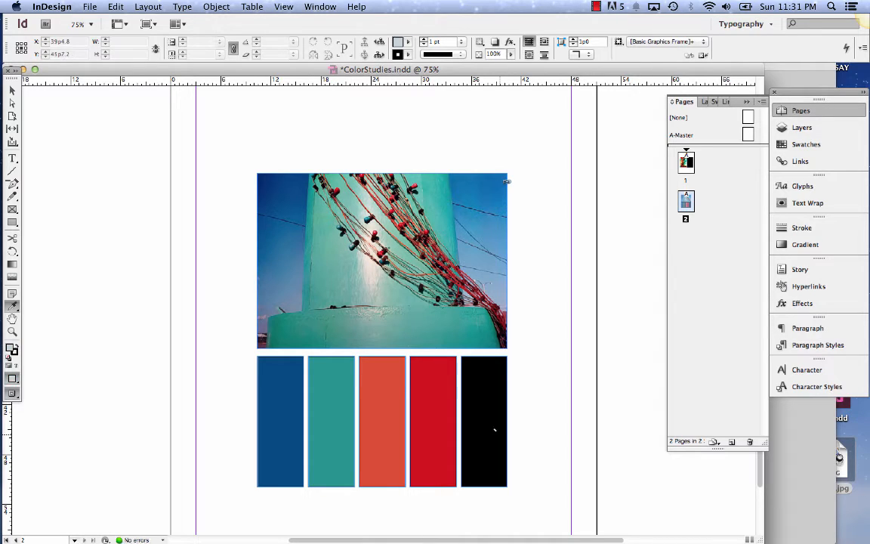
left_click(493, 425)
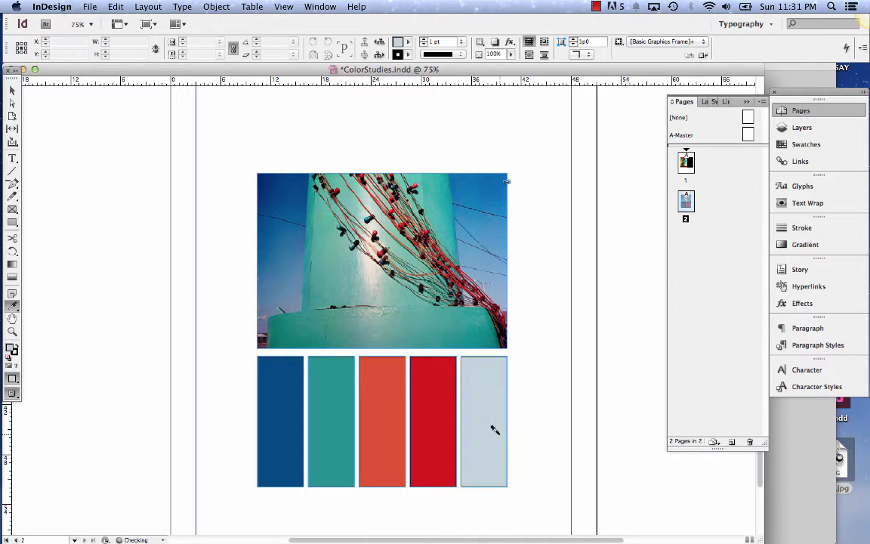
left_click(508, 180, "alt")
left_click(470, 363)
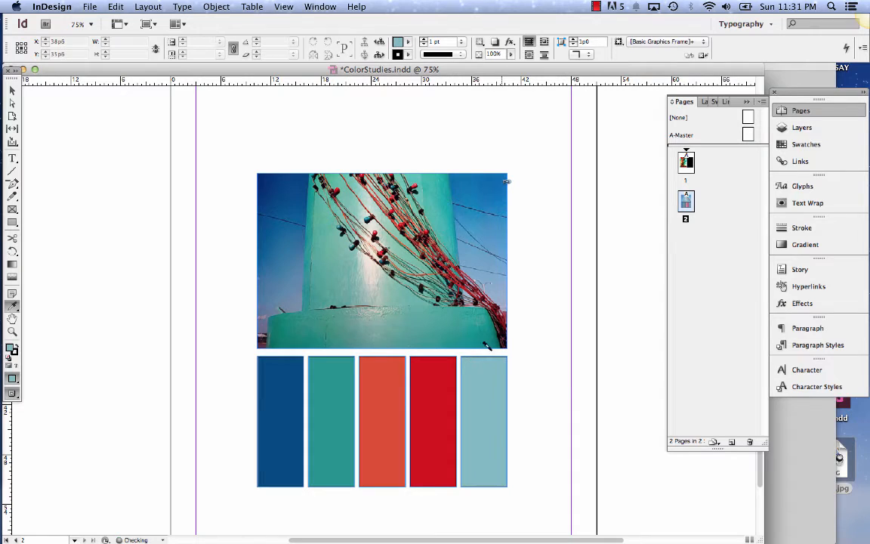
key("v")
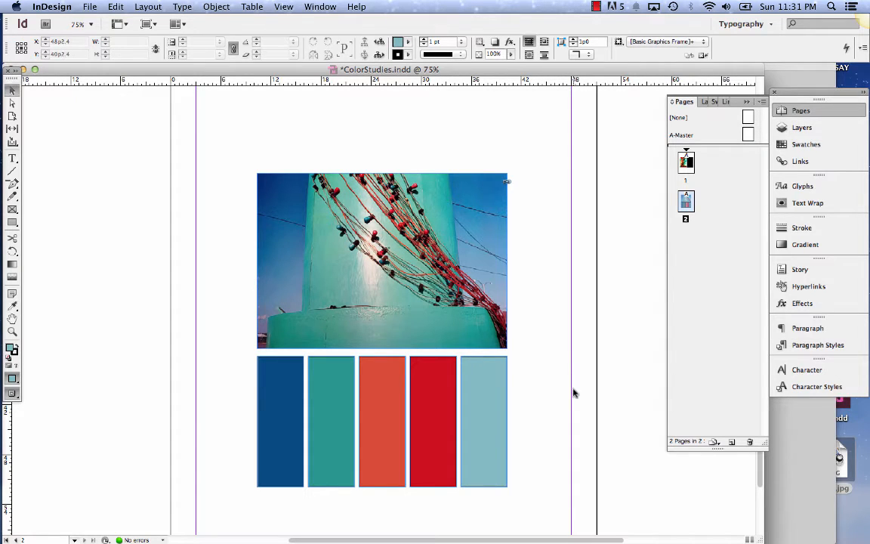
left_click(572, 392)
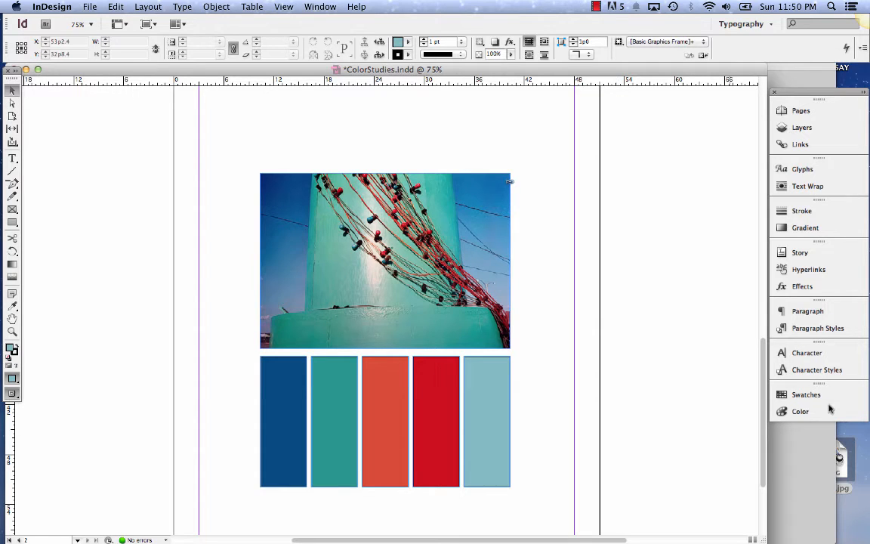
Examine the RGB values of the light blue, deep red, teal and dark blue swatch bars.
left_click(822, 412)
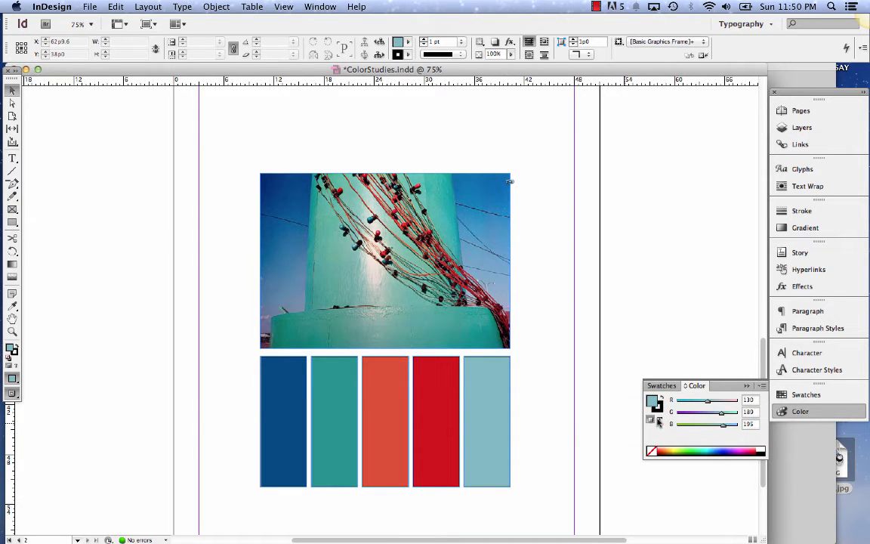
left_click(498, 414)
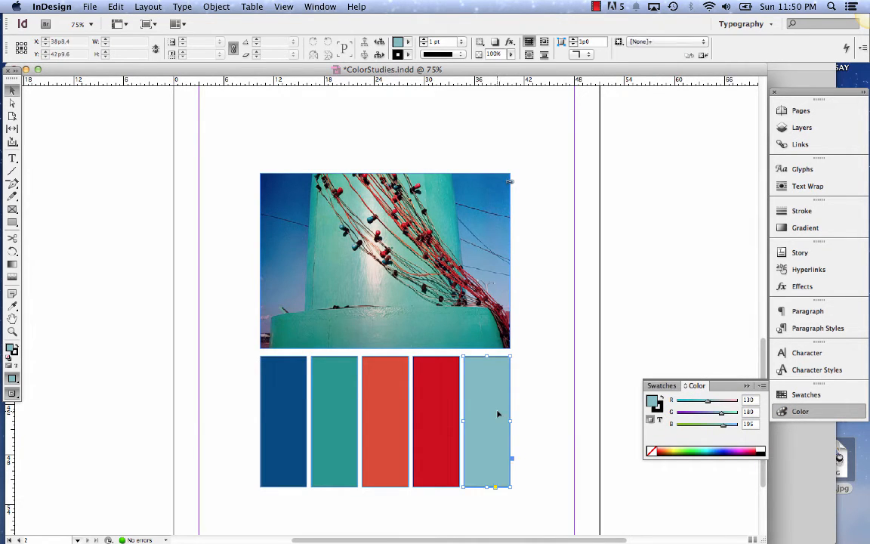
left_click(445, 419)
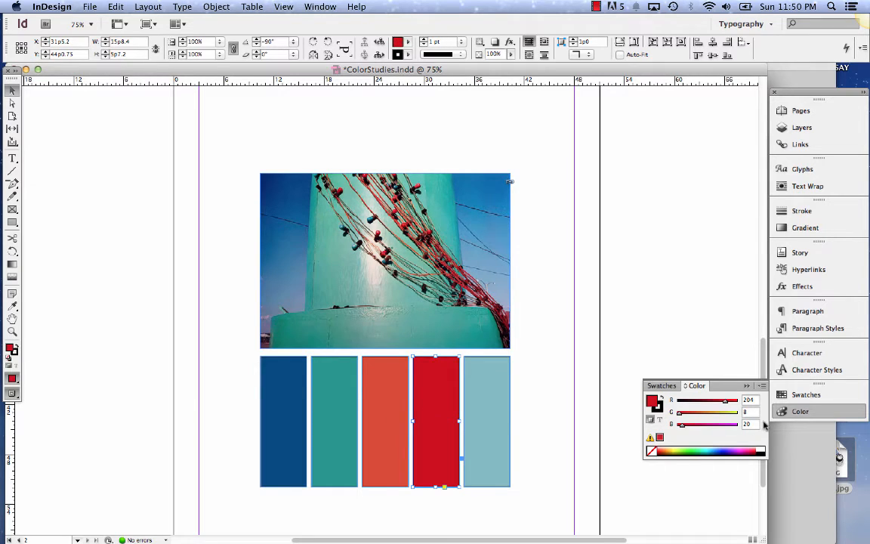
left_click(318, 411)
left_click(278, 417)
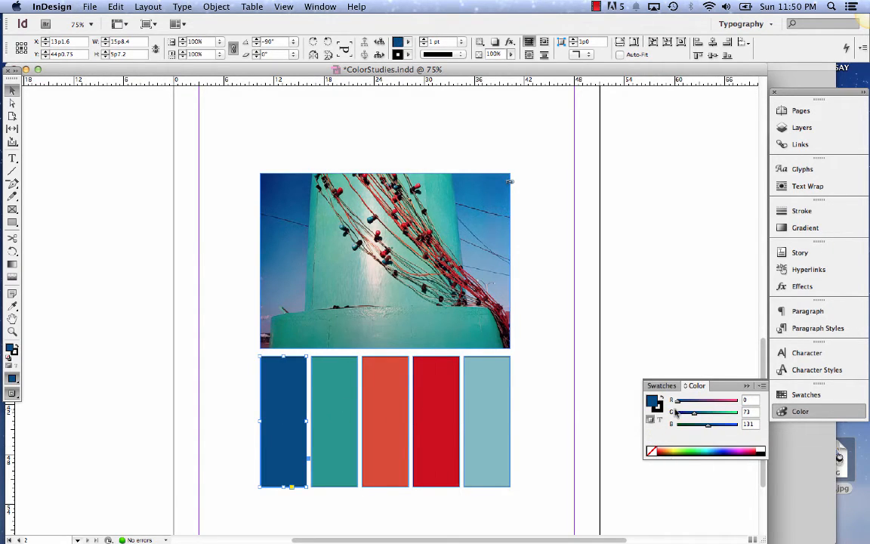
Convert the dark blue swatch bar's fill color from RGB to CMYK mode.
left_click(762, 386)
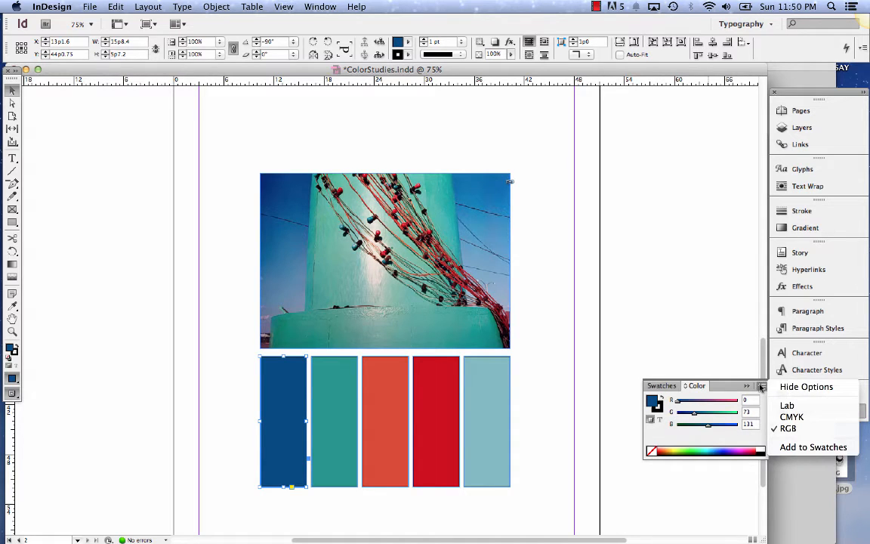
left_click(792, 416)
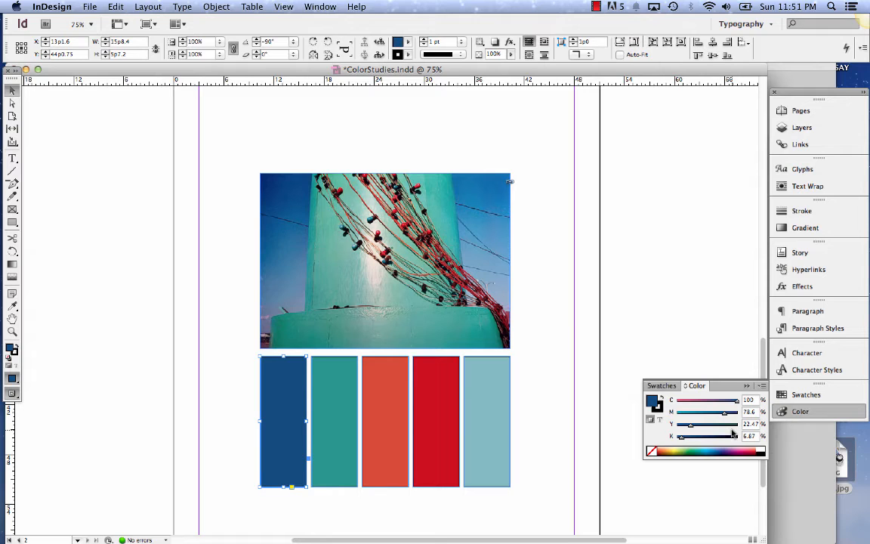
left_click(762, 386)
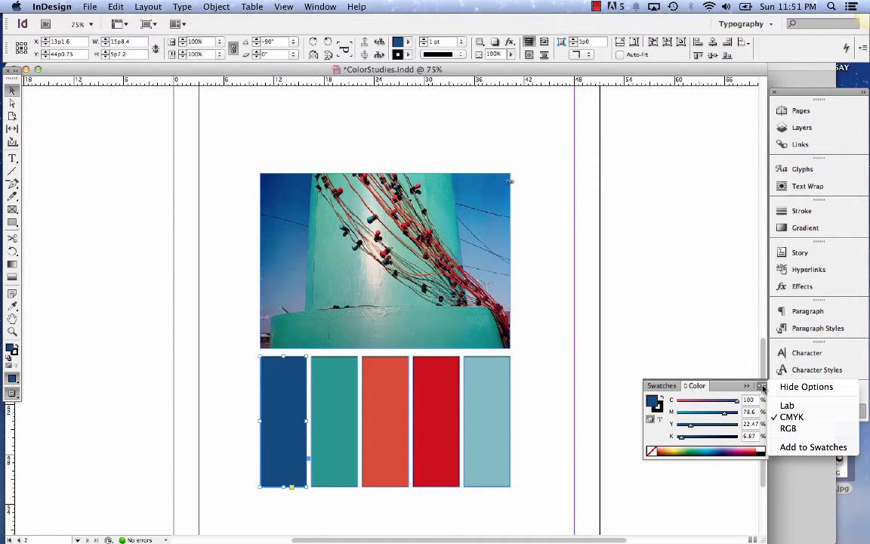
left_click(654, 386)
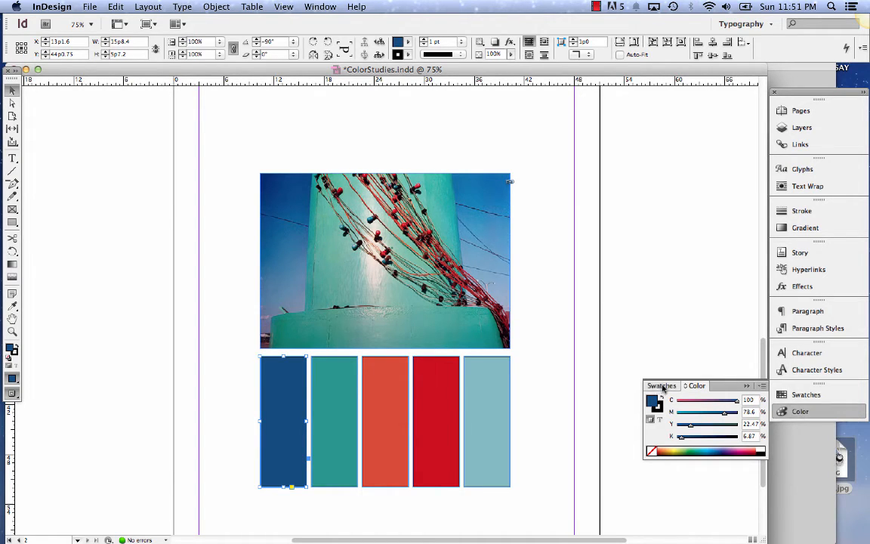
Select all unused color swatches in the document and delete them.
left_click(654, 387)
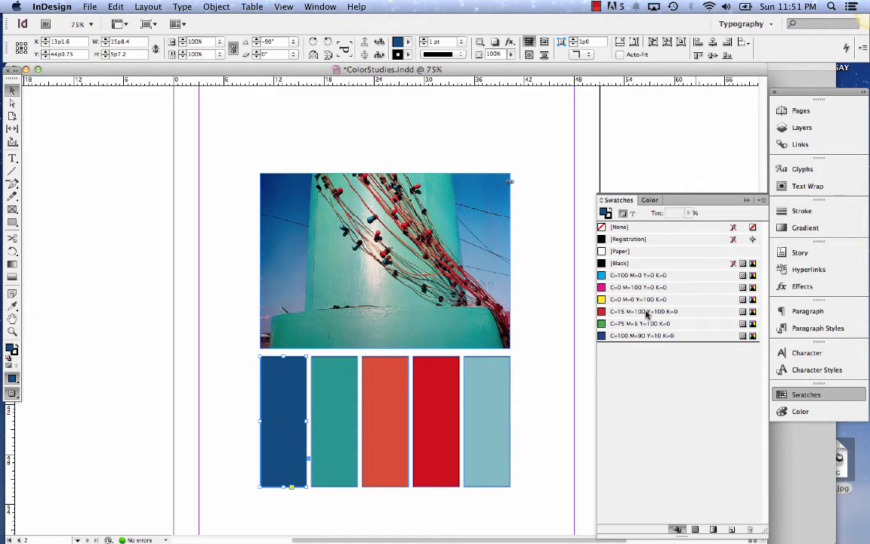
left_click(762, 200)
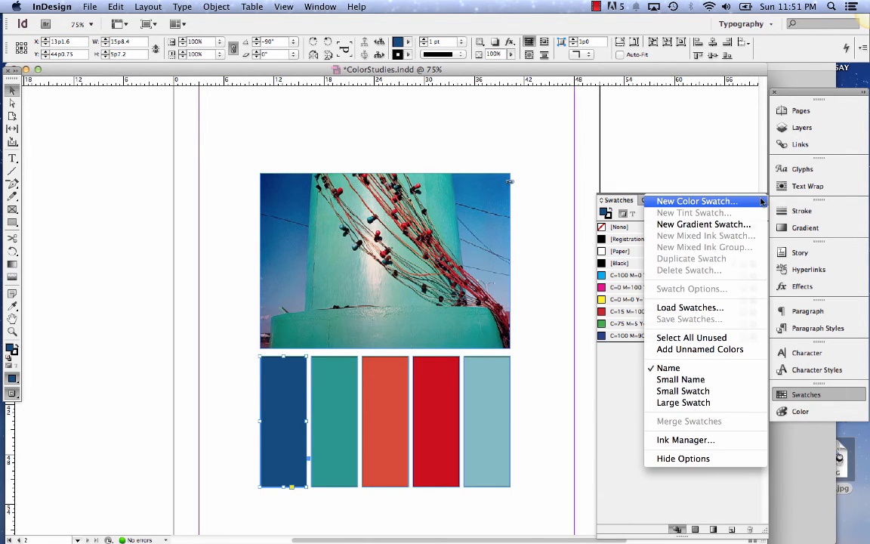
left_click(731, 340)
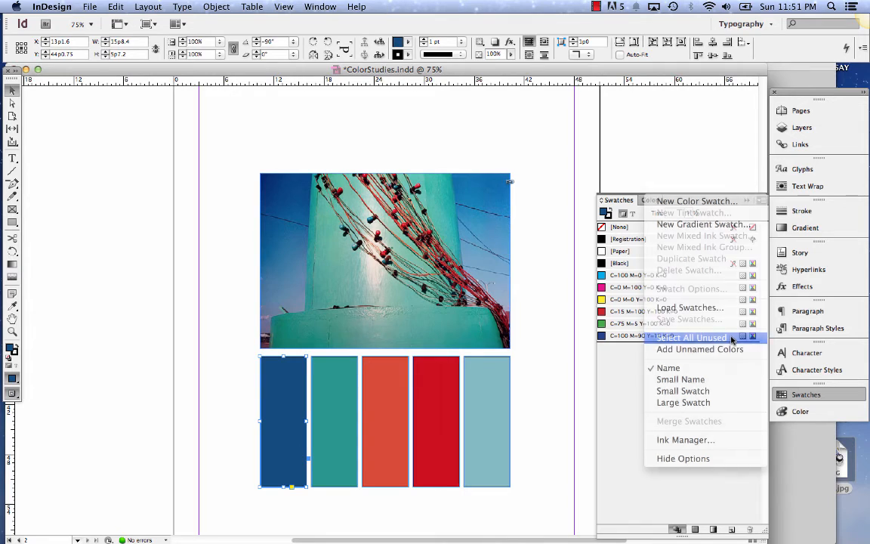
left_click(749, 529)
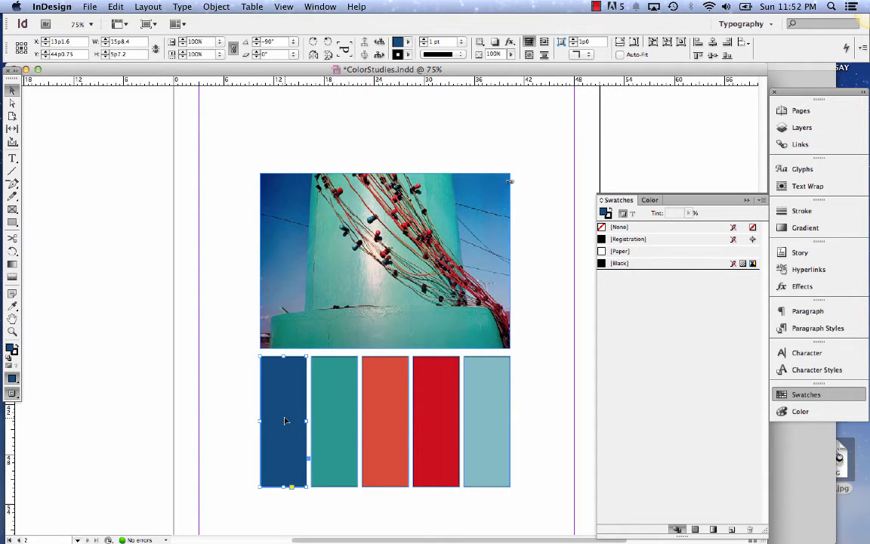
Save the dark blue bar's fill as a new color swatch.
left_click(729, 531)
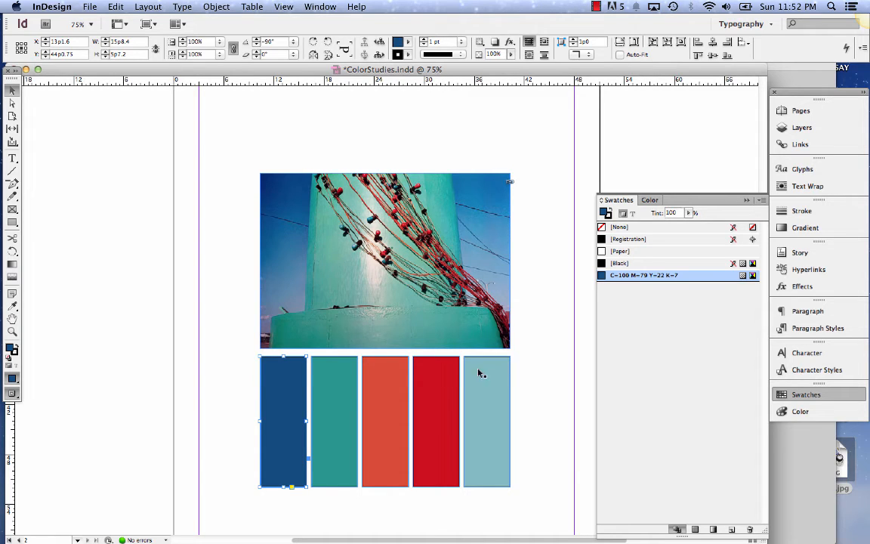
left_click(763, 200)
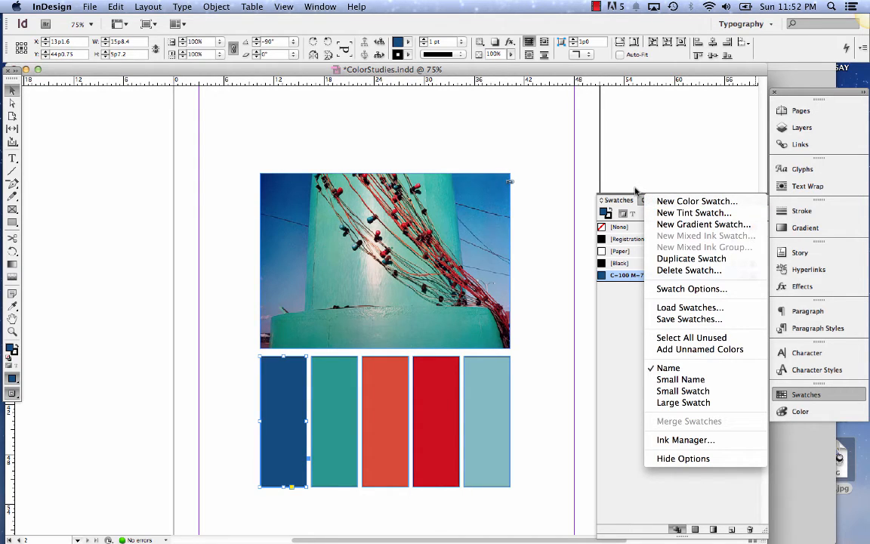
left_click(572, 172)
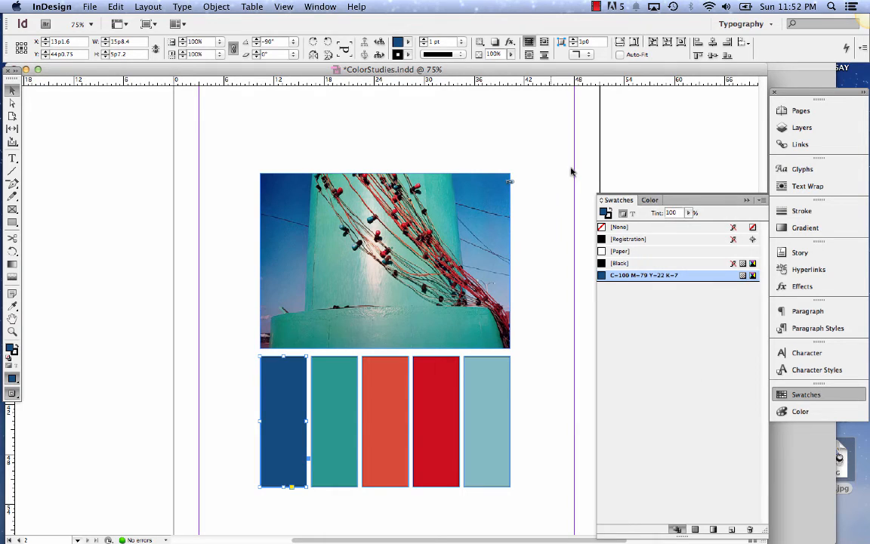
Begin a new color swatch from the teal bar's fill and set its color mode to CMYK.
left_click(325, 412)
left_click(762, 200)
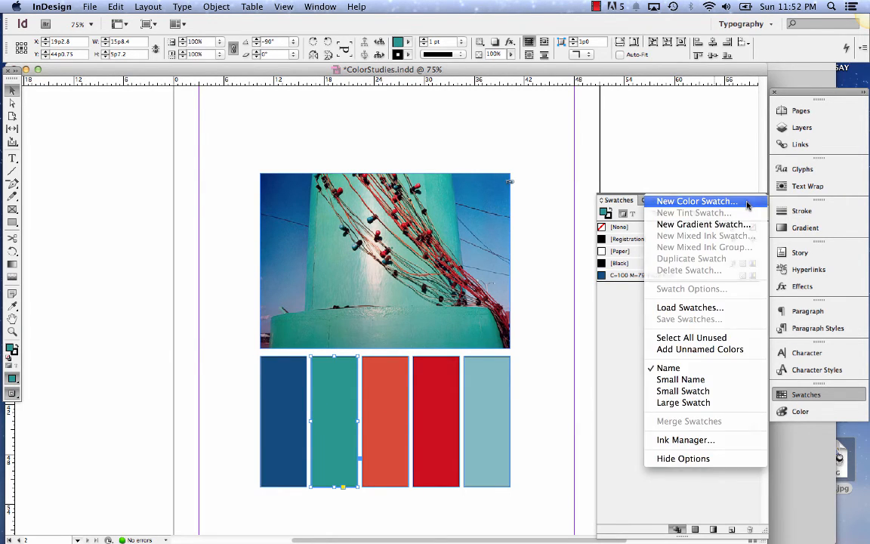
left_click(673, 185)
left_click(154, 182)
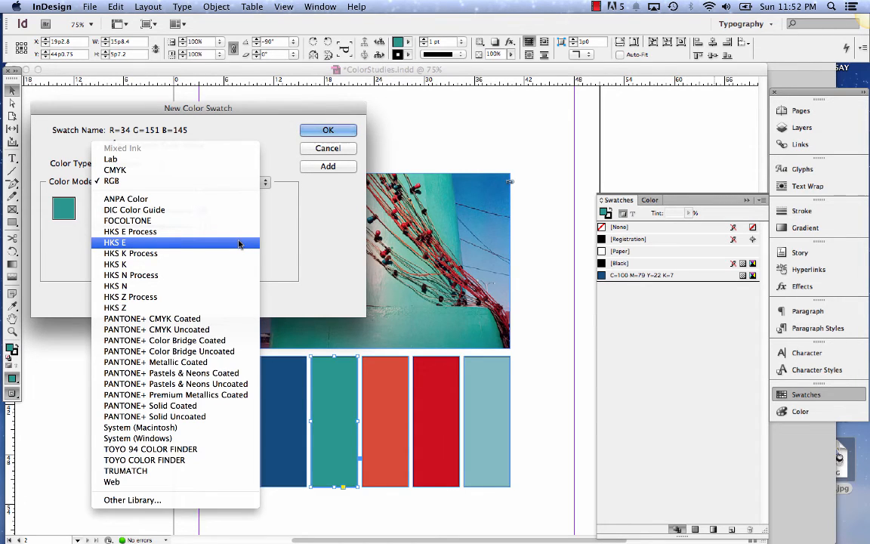
left_click(219, 171)
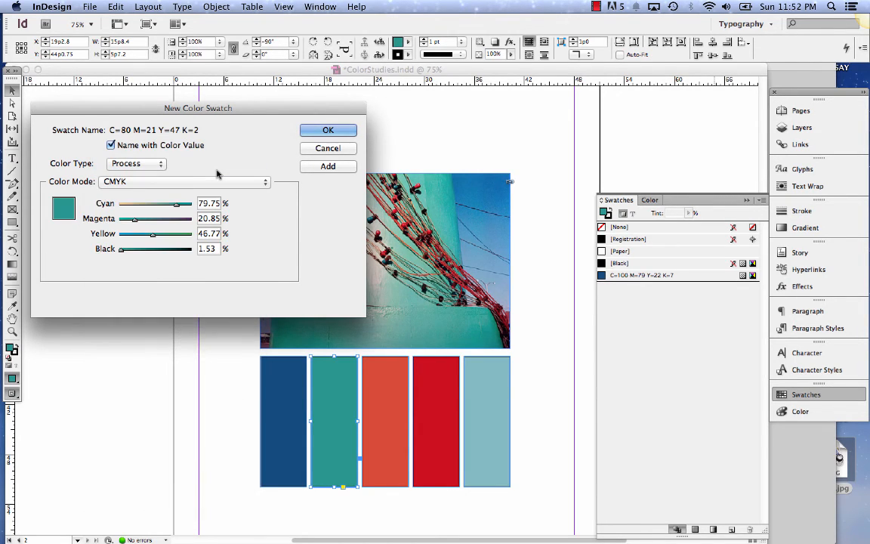
left_click(185, 182)
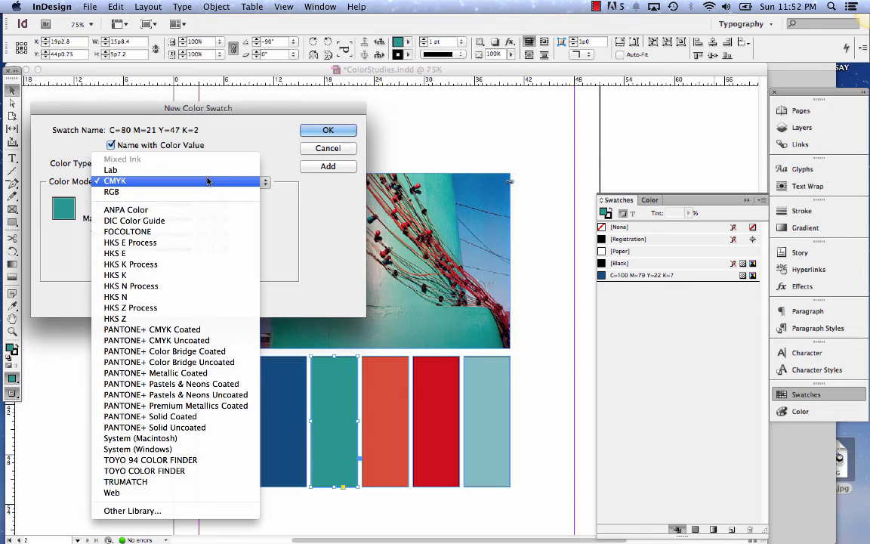
left_click(207, 181)
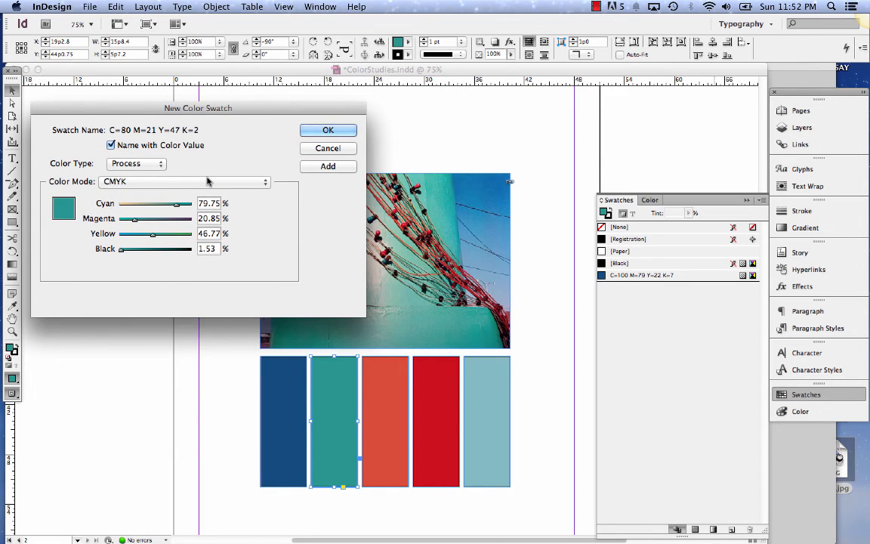
Try a custom name and the Spot type, restore Process and naming with color value, and save the teal swatch.
left_click(111, 145)
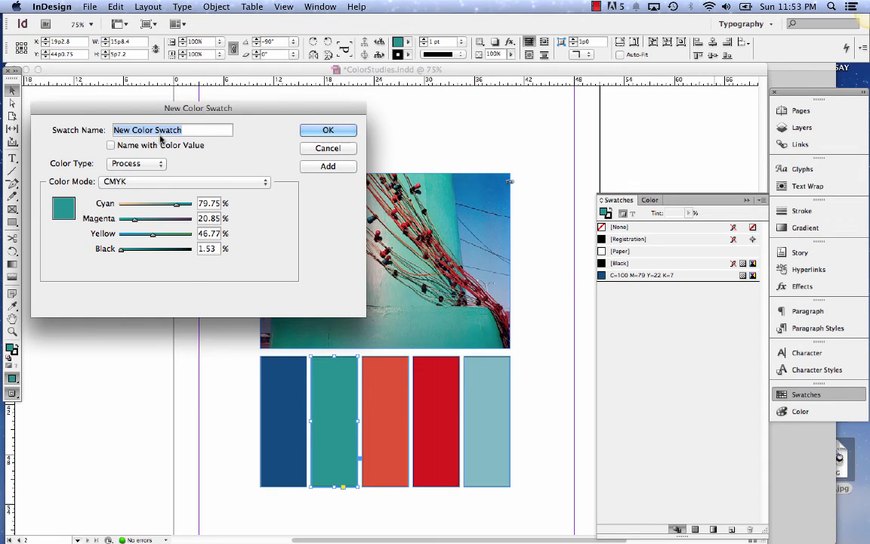
left_click(123, 163)
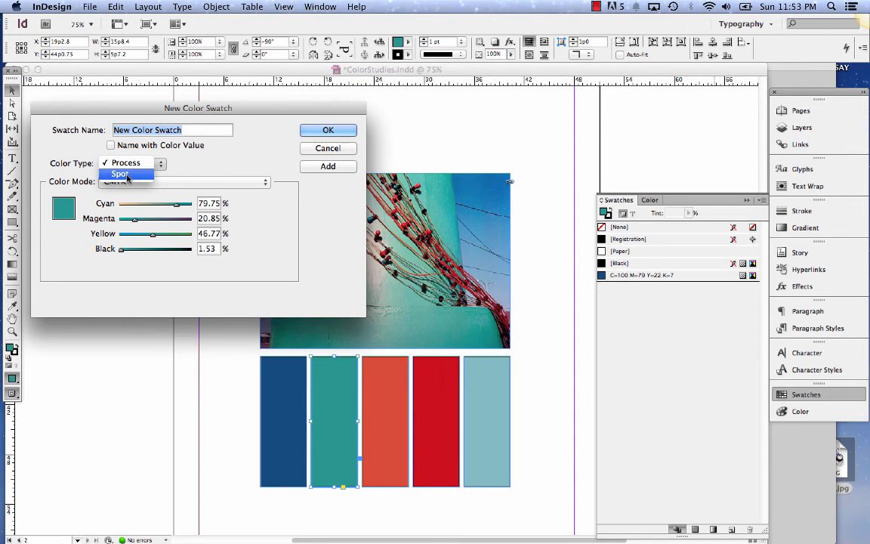
left_click(120, 174)
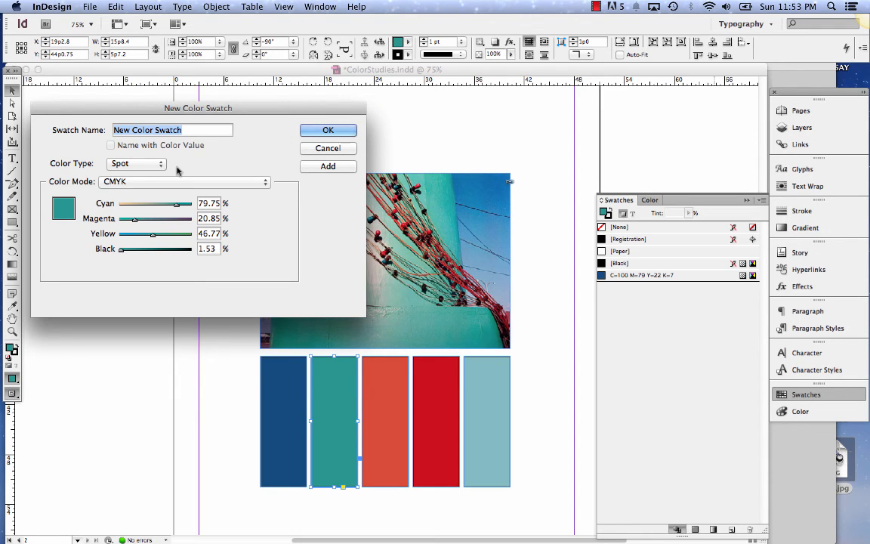
left_click(160, 164)
left_click(129, 149)
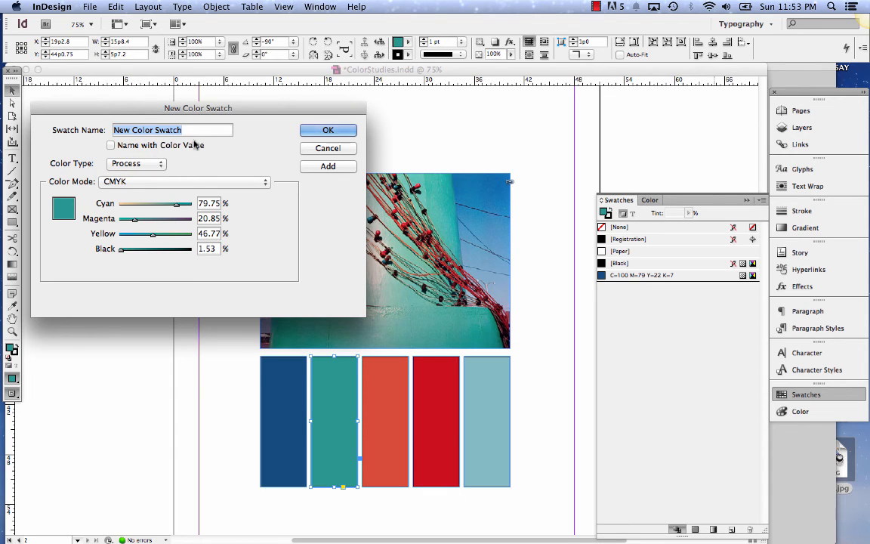
left_click(158, 146)
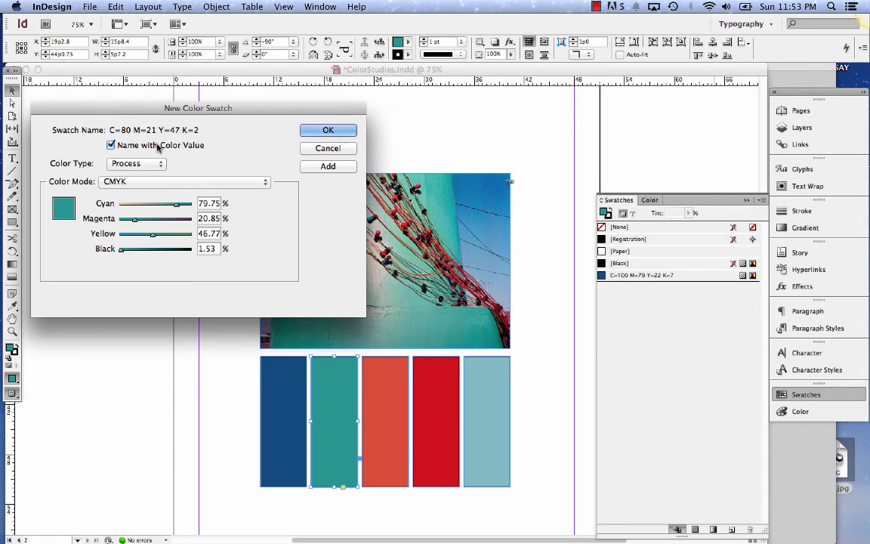
left_click(325, 130)
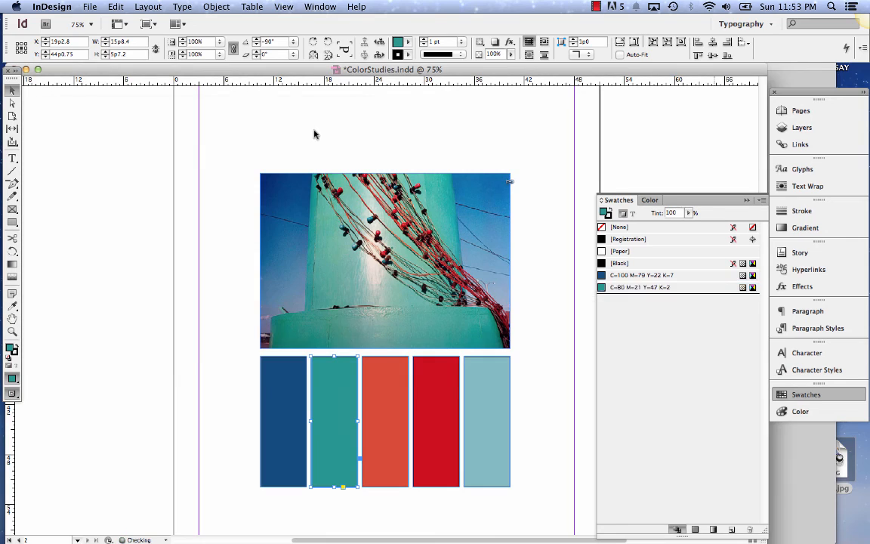
Save the fills of the orange-red, deep red and light blue bars as new swatches.
left_click(406, 456)
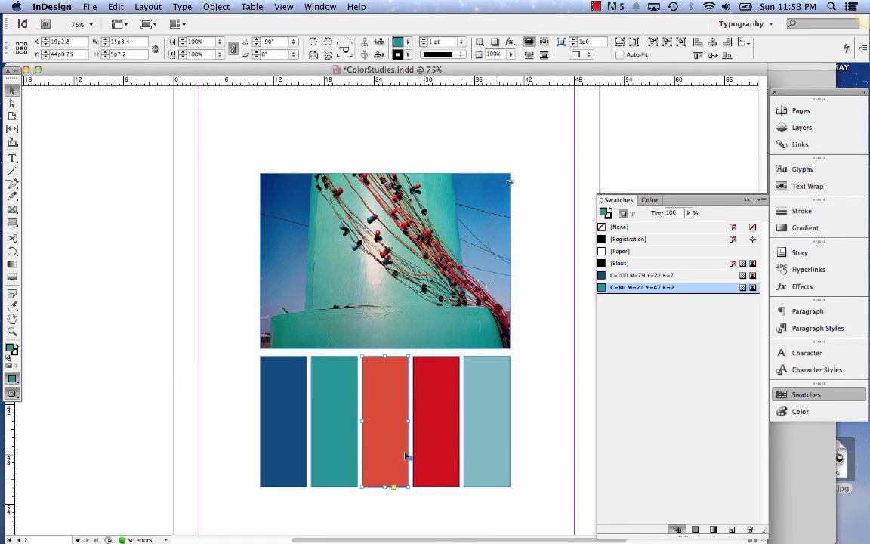
left_click(731, 530)
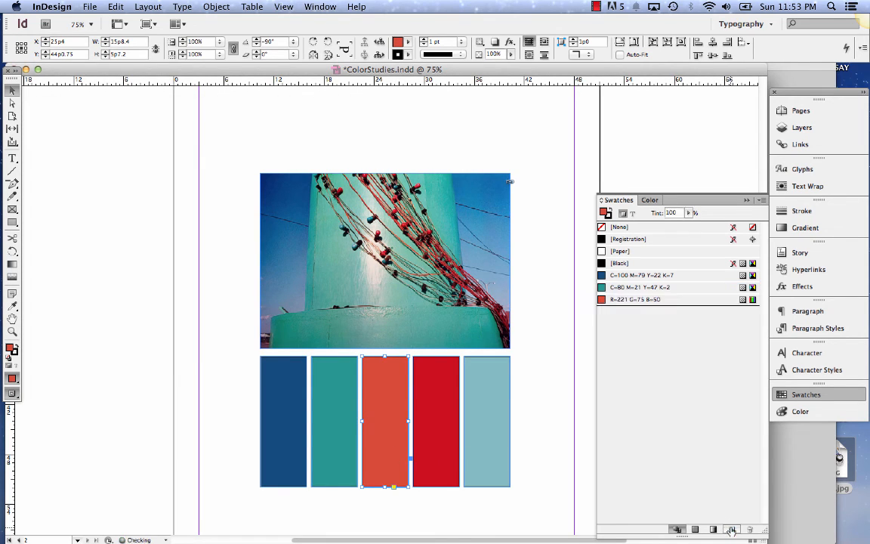
left_click(433, 402)
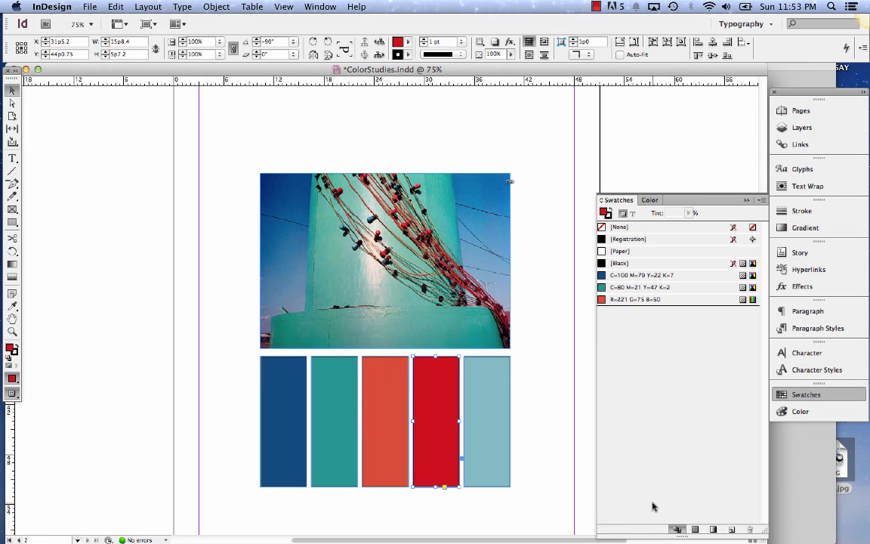
left_click(731, 529)
left_click(484, 410)
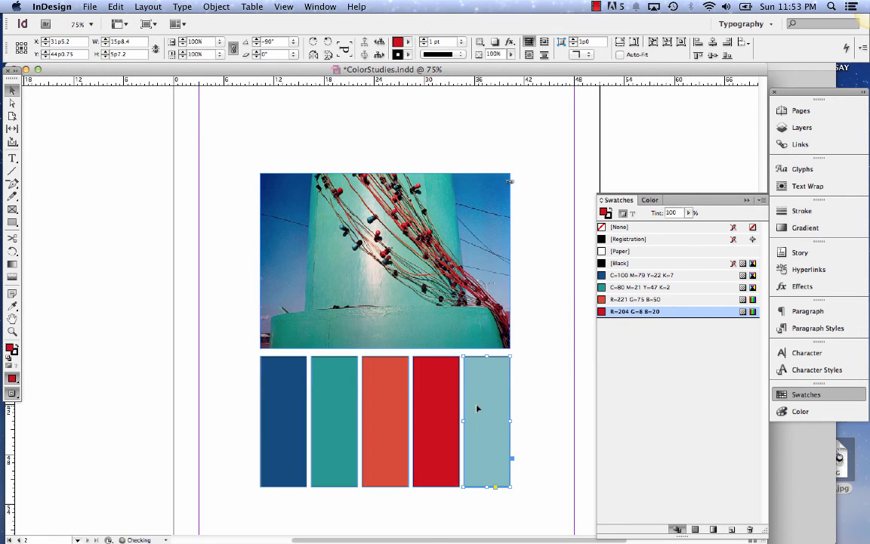
left_click(732, 530)
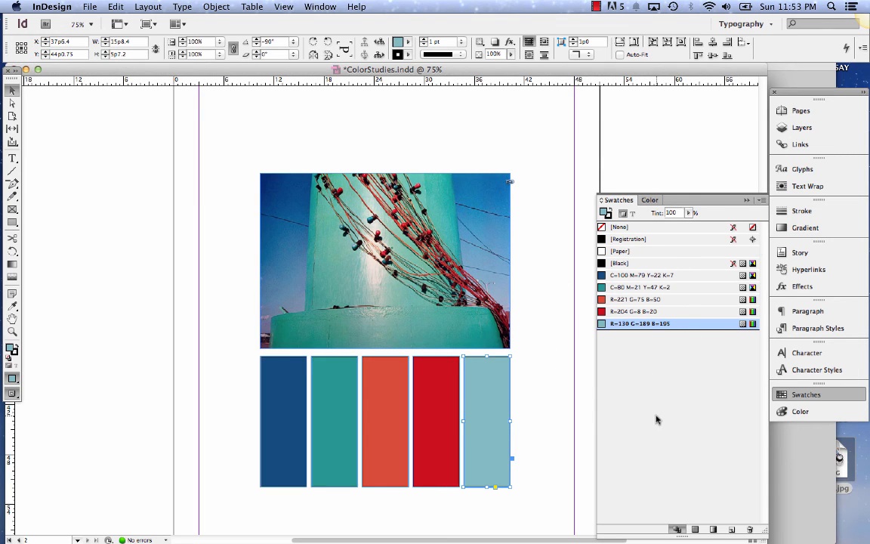
left_click(549, 410)
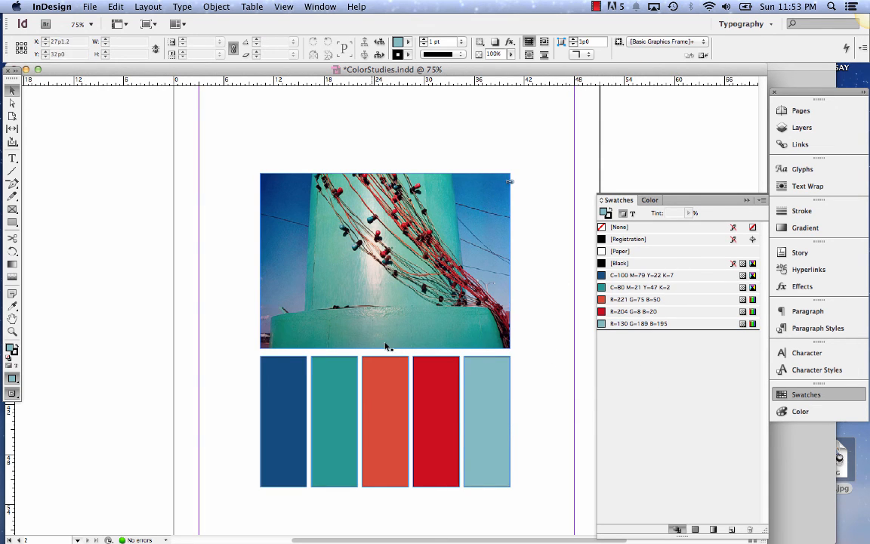
Try altering the orange-red swatch's red and green values with a duplicate of the third bar, and delete the duplicate.
left_click_drag(382, 395, 215, 388)
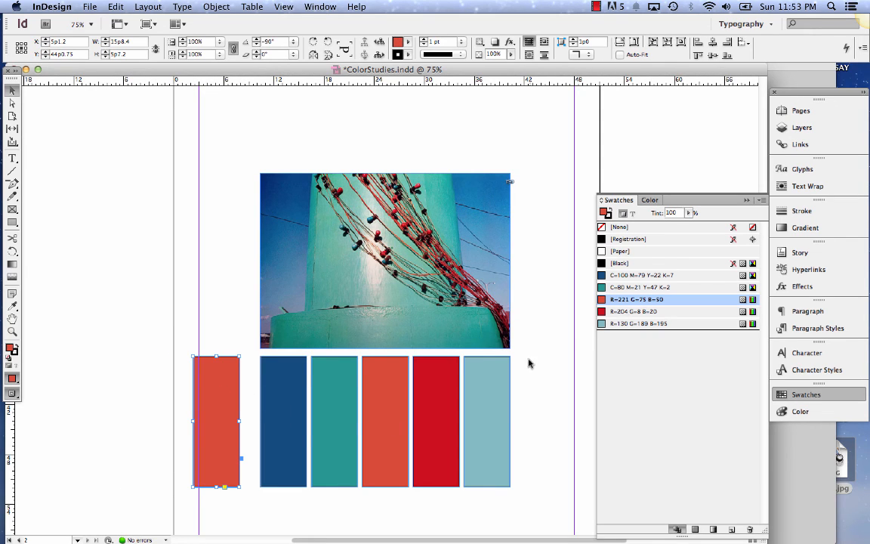
left_click(568, 349)
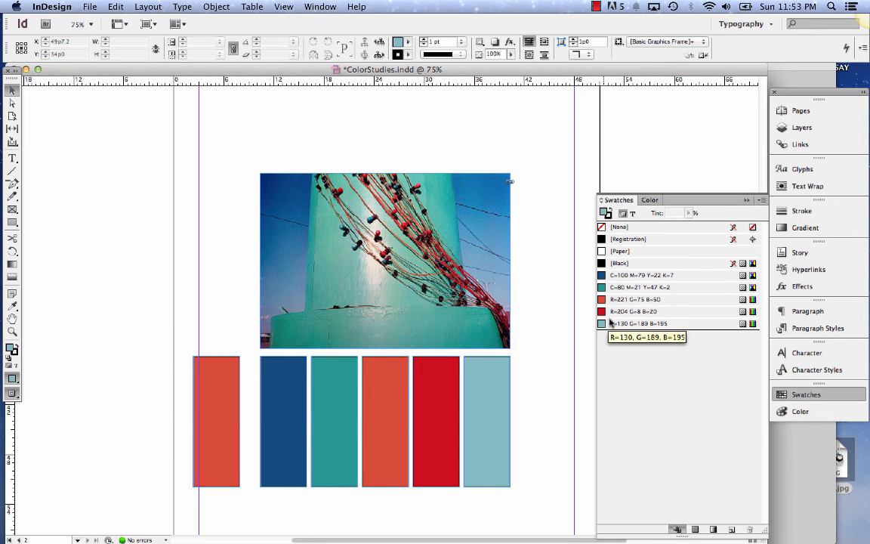
double_click(632, 299)
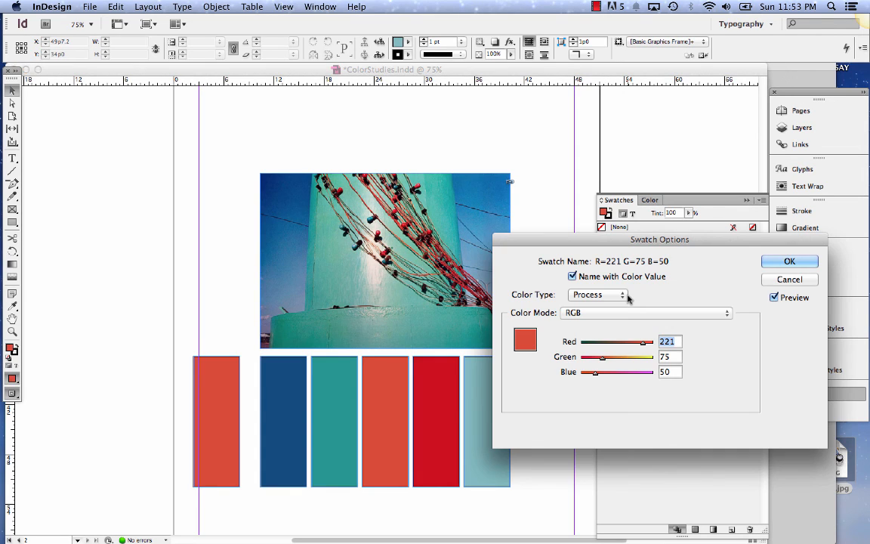
left_click_drag(643, 341, 608, 358)
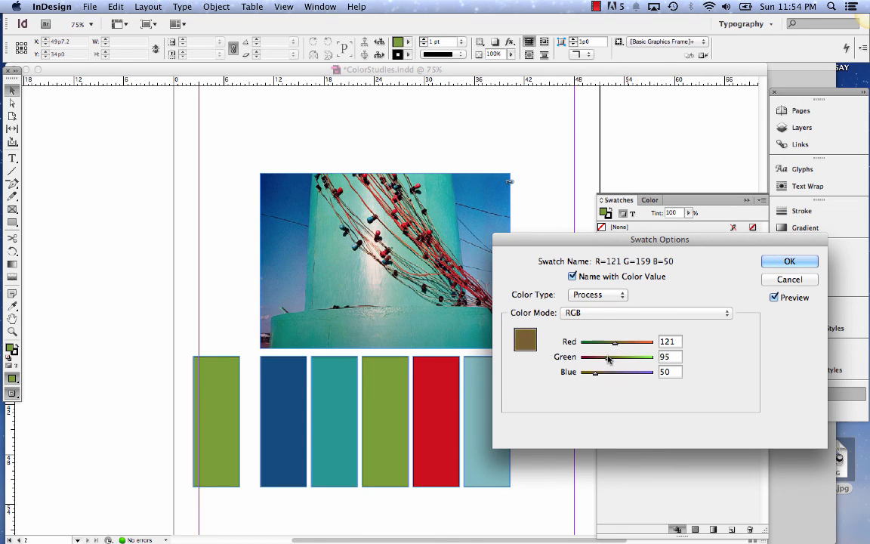
left_click(789, 279)
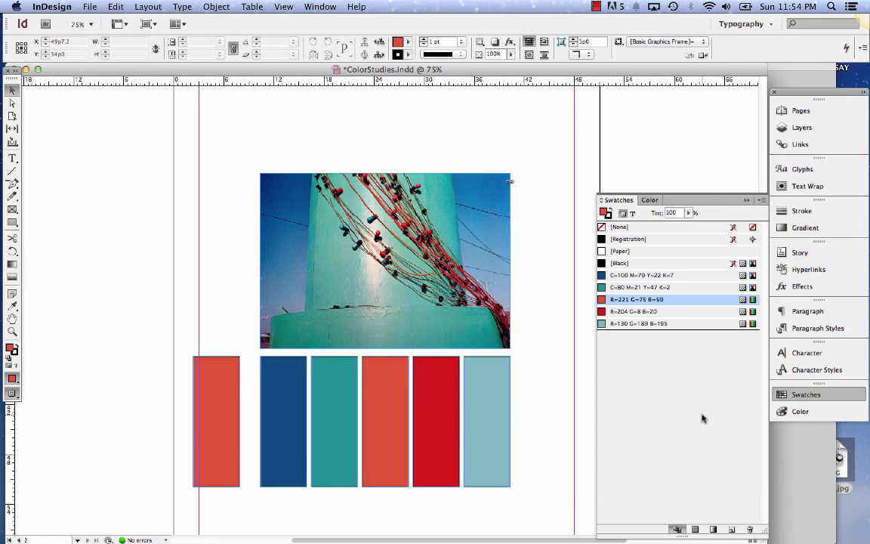
key("Delete")
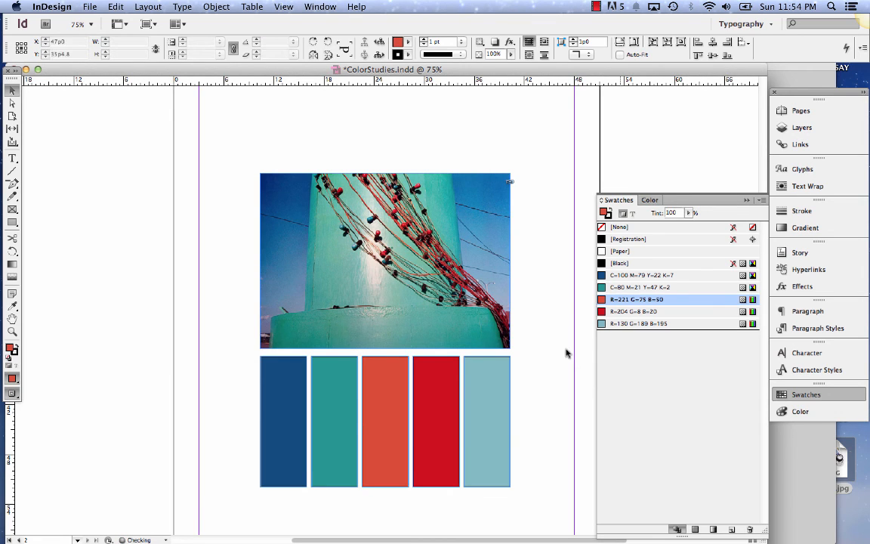
Delete the orange-red swatch, replacing it with the light blue R=130 G=189 B=195 swatch, and display the color value sliders.
left_click_drag(637, 299, 748, 531)
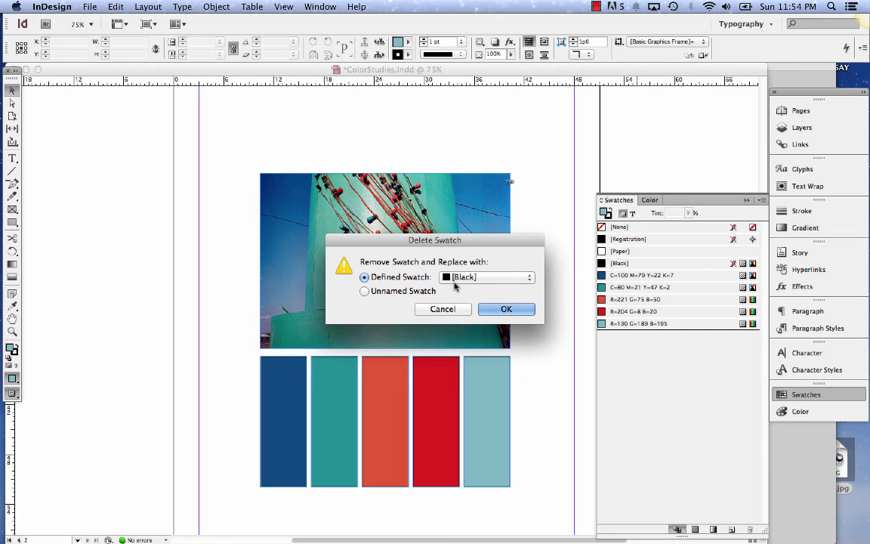
left_click(456, 284)
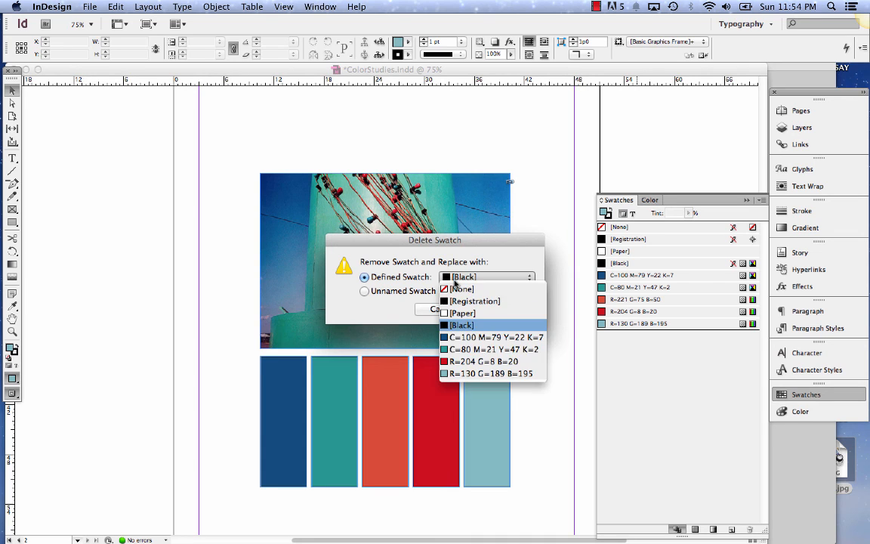
left_click(464, 373)
key("Return")
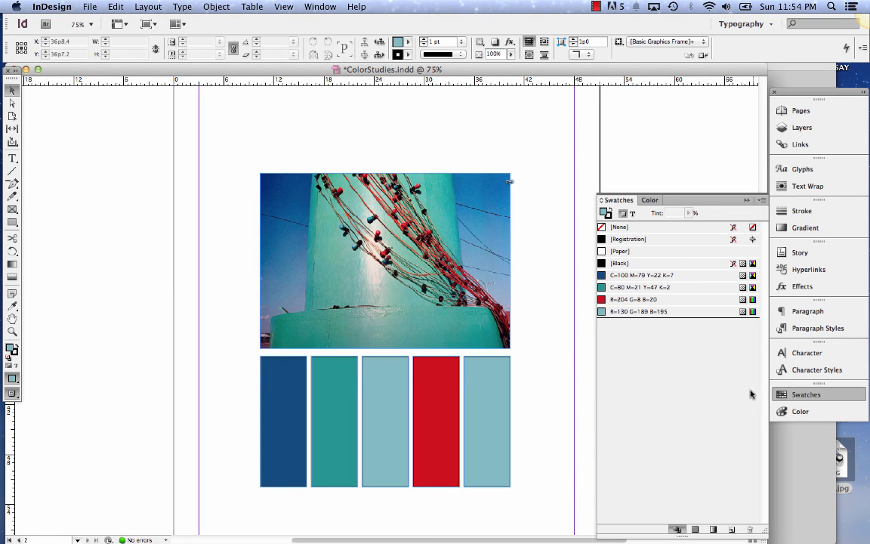
left_click(780, 412)
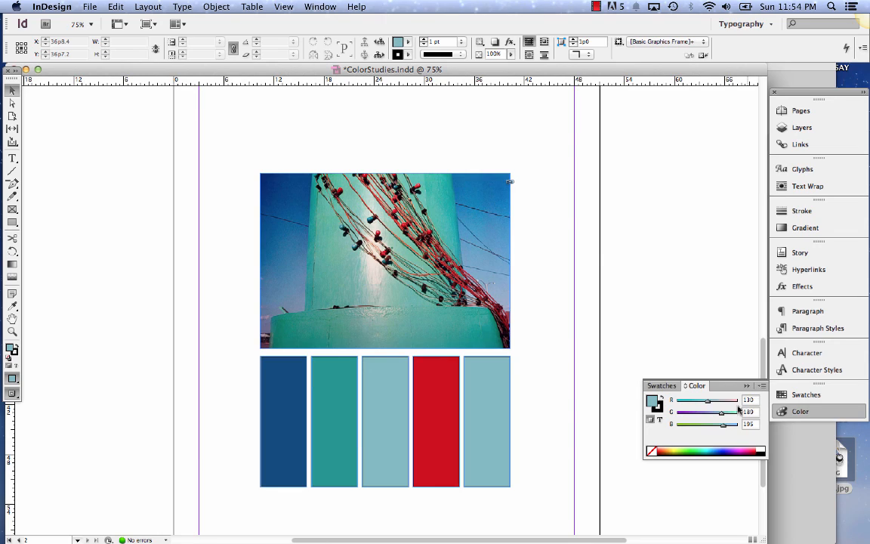